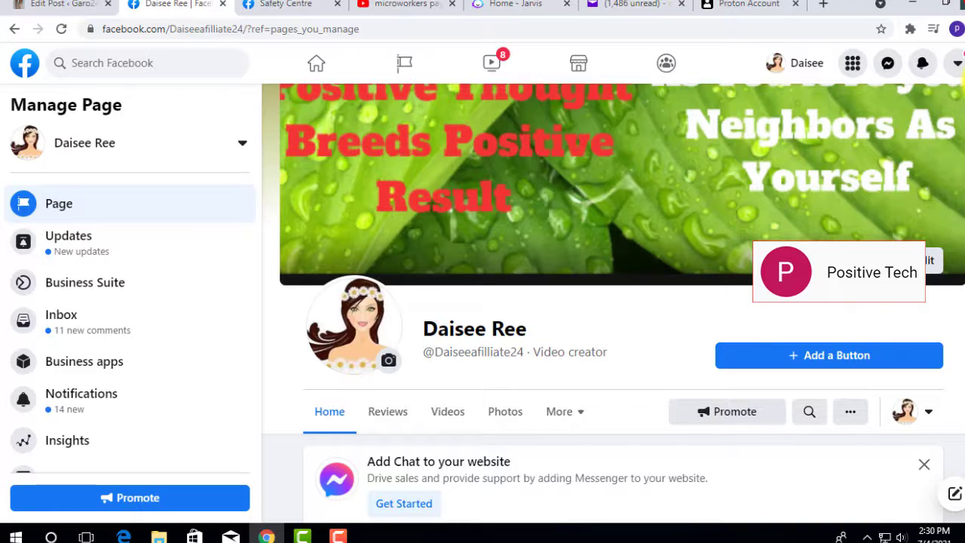
Look through the page's Reviews, Videos and Photos sections and its list of additional tabs
scroll(613, 302, "down", 3)
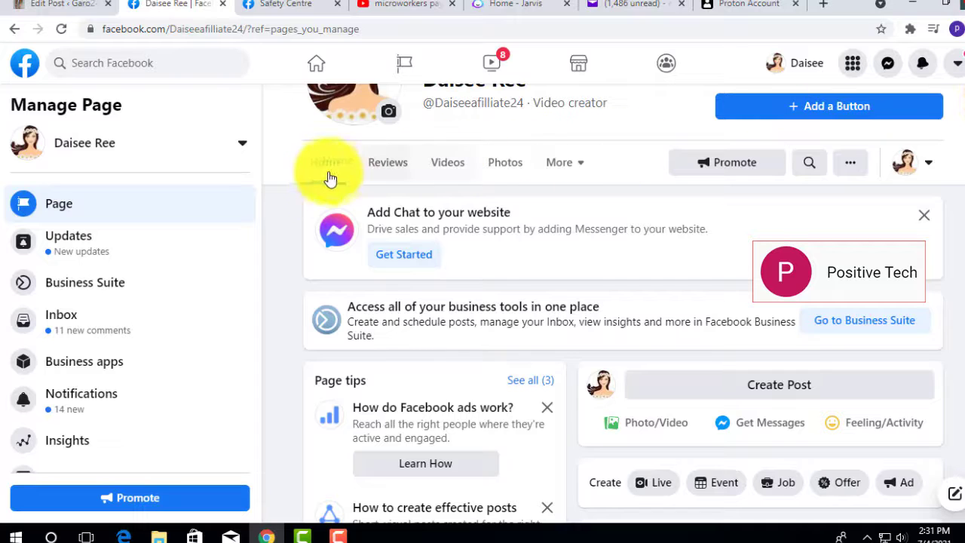
left_click(385, 173)
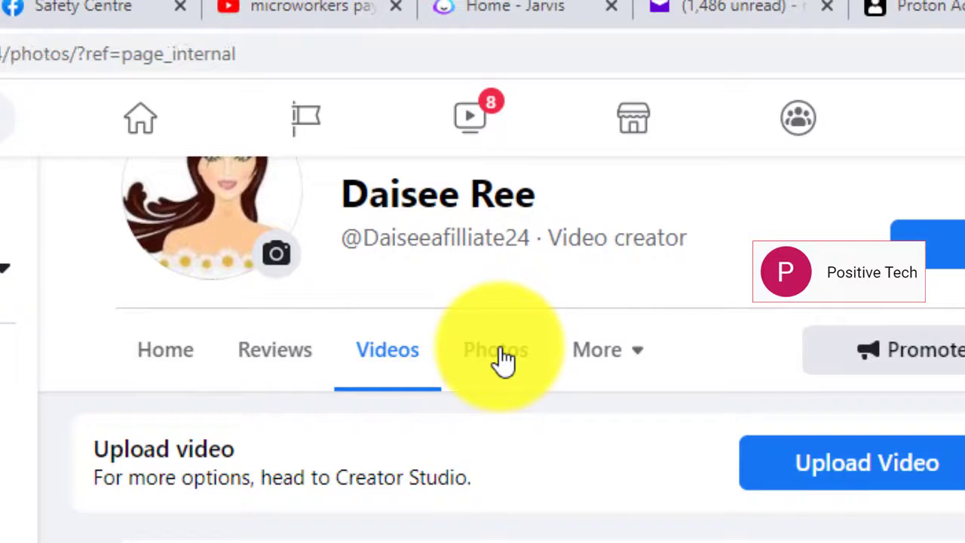
left_click(590, 366)
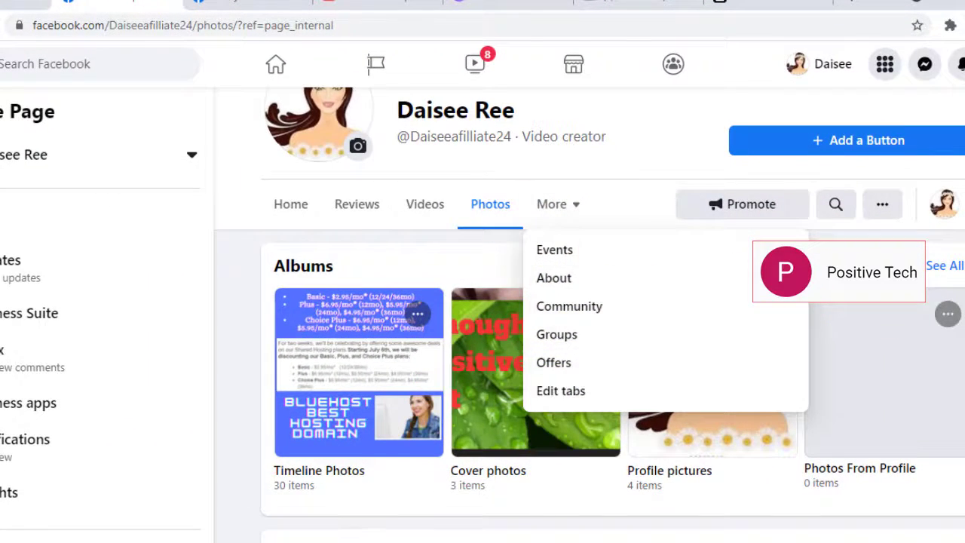
scroll(604, 316, "down", 1)
scroll(604, 317, "down", 1)
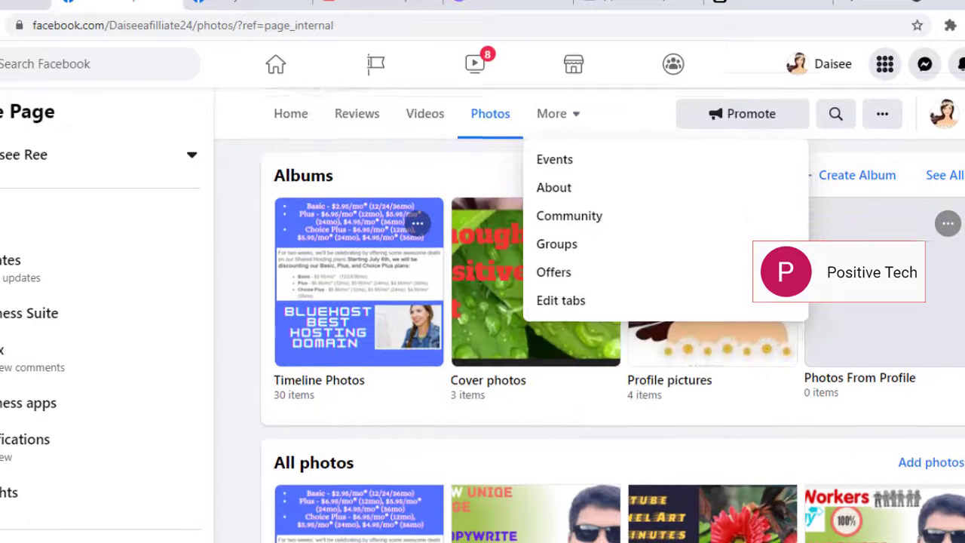
key("Escape")
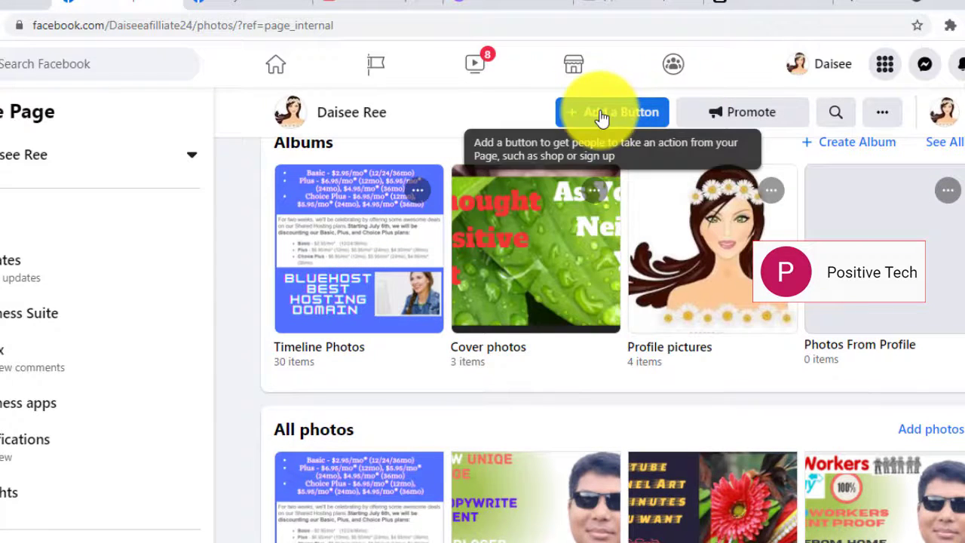
Review the action types offered for the page's action button and leave without choosing one
left_click(609, 120)
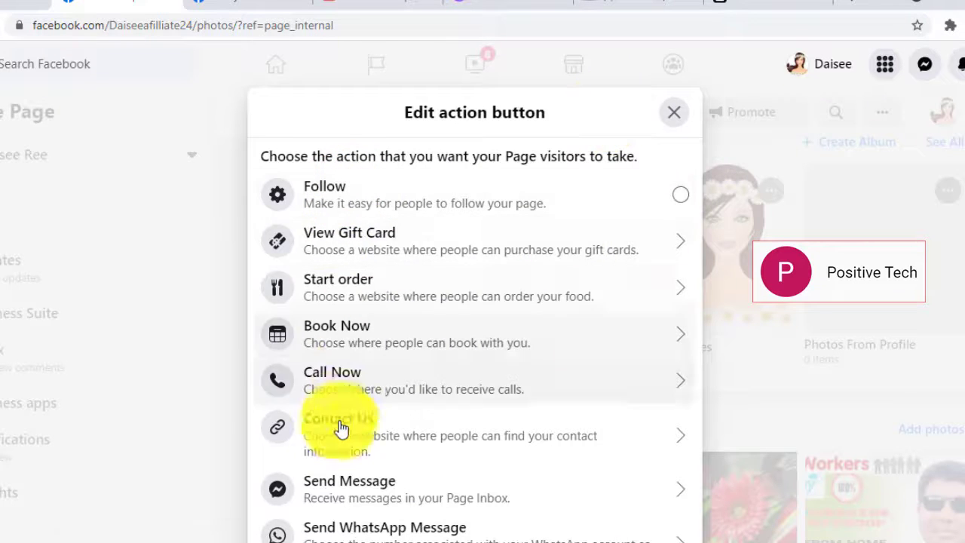
scroll(386, 303, "down", 5)
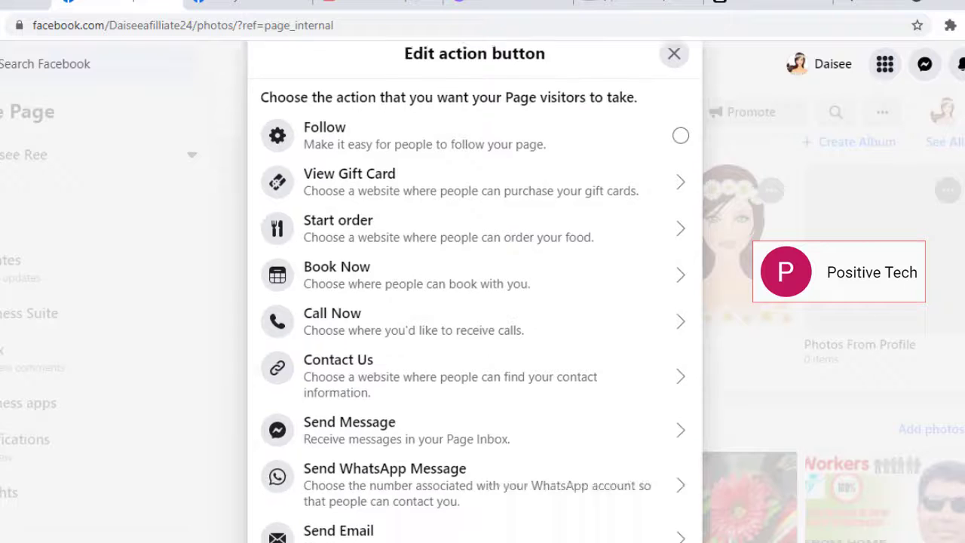
scroll(475, 290, "down", 1)
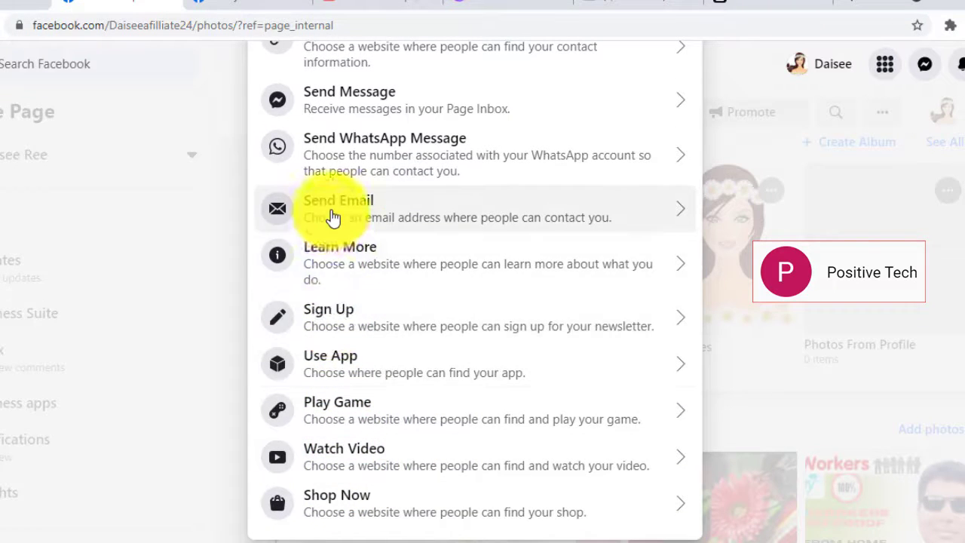
scroll(475, 290, "up", 5)
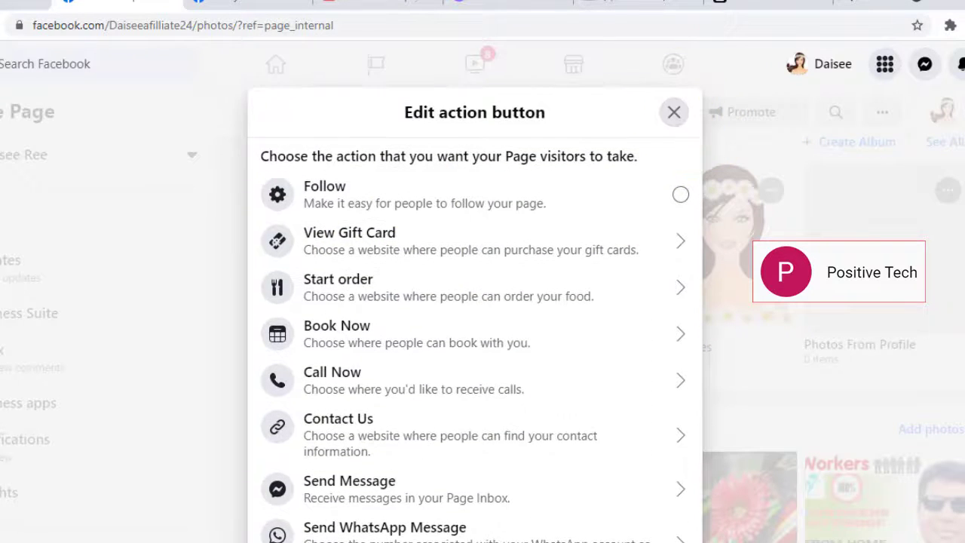
left_click(750, 77)
scroll(561, 392, "up", 4)
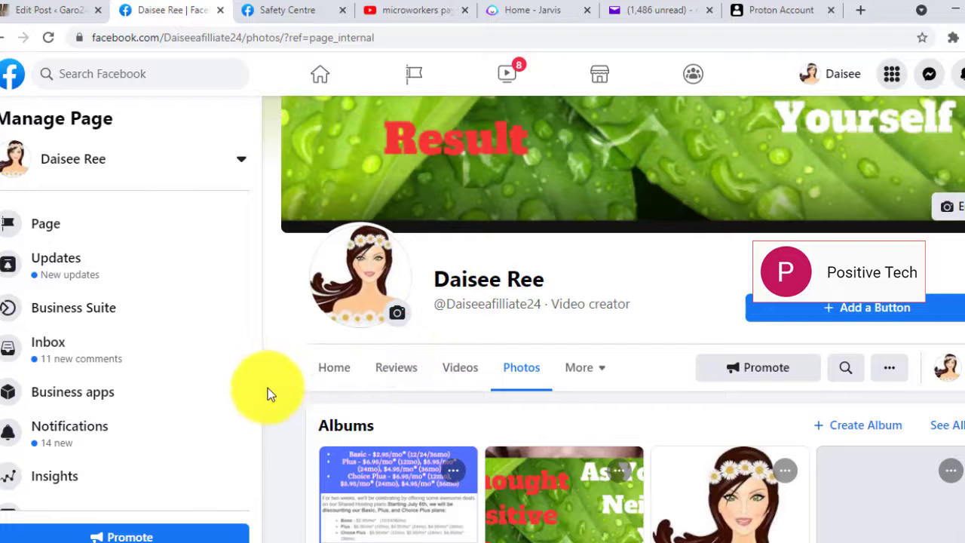
Look through the page management options and open the page's settings
left_click_drag(256, 198, 263, 399)
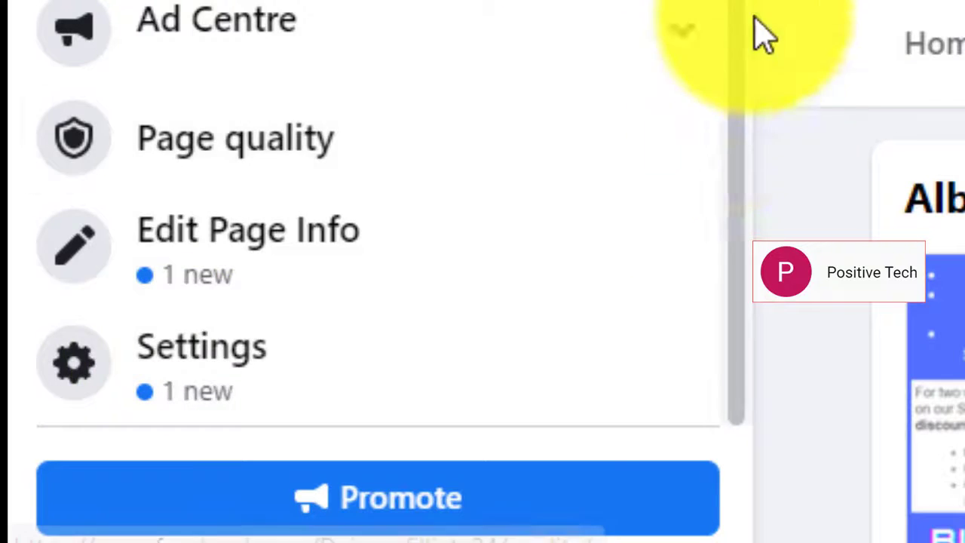
scroll(754, 23, "up", 5)
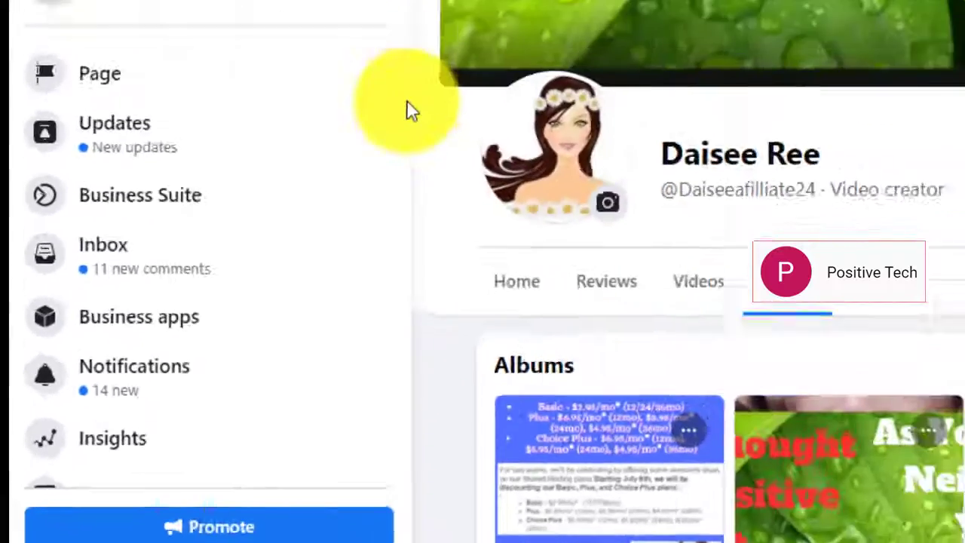
scroll(286, 384, "down", 3)
left_click(125, 489)
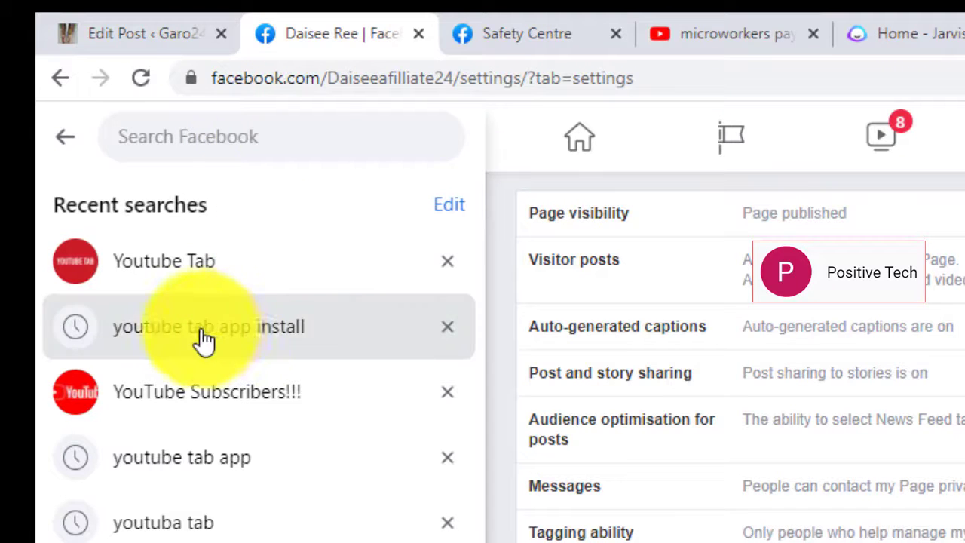
Search Facebook for "youtube tab app install" and open the Youtube Tab app page
left_click(253, 343)
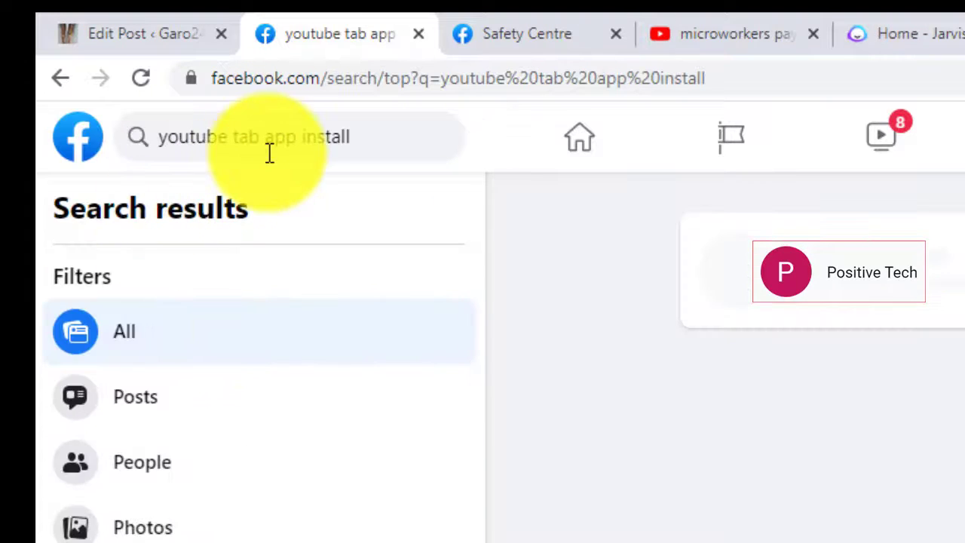
left_click(378, 137)
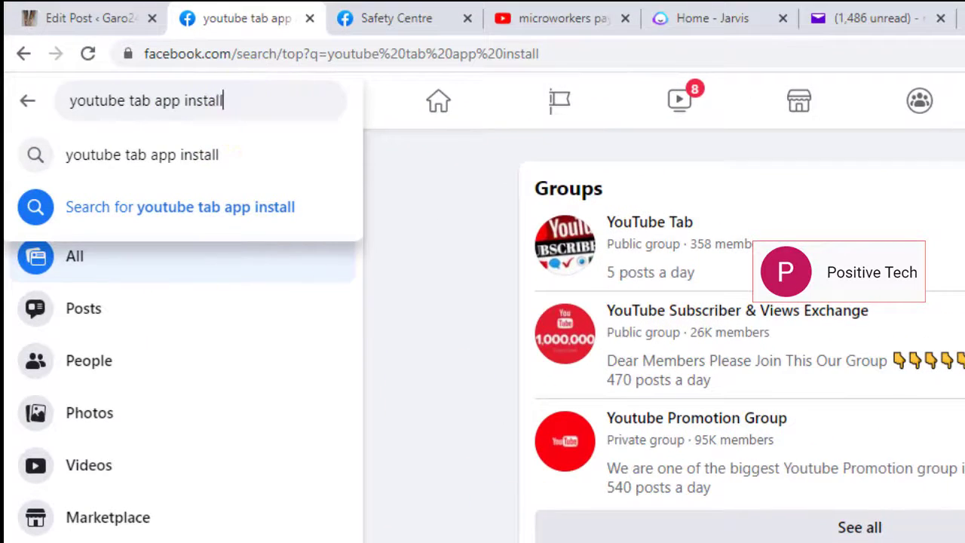
mouse_move(576, 540)
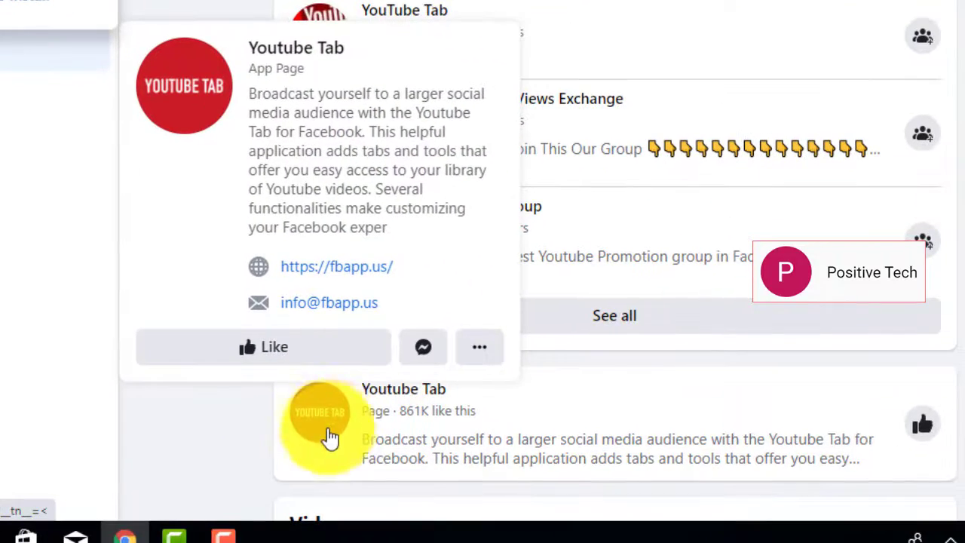
left_click(326, 417)
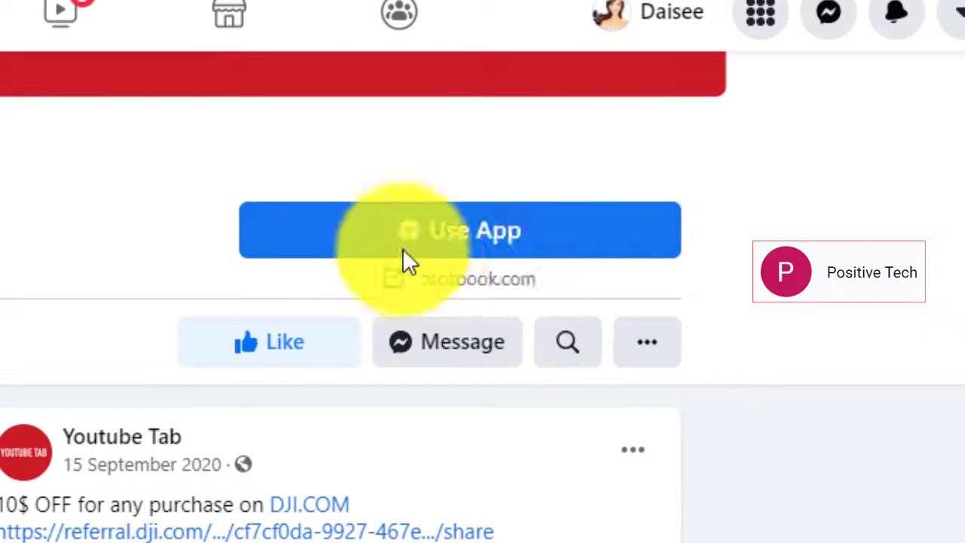
Launch the Youtube Tab app and add it as a page tab to the managed video creator page
left_click(481, 243)
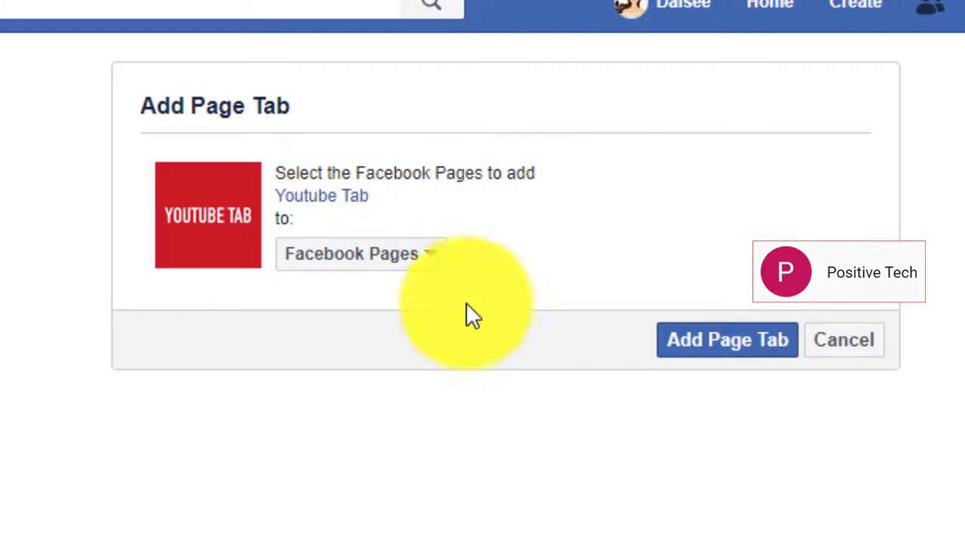
left_click(437, 273)
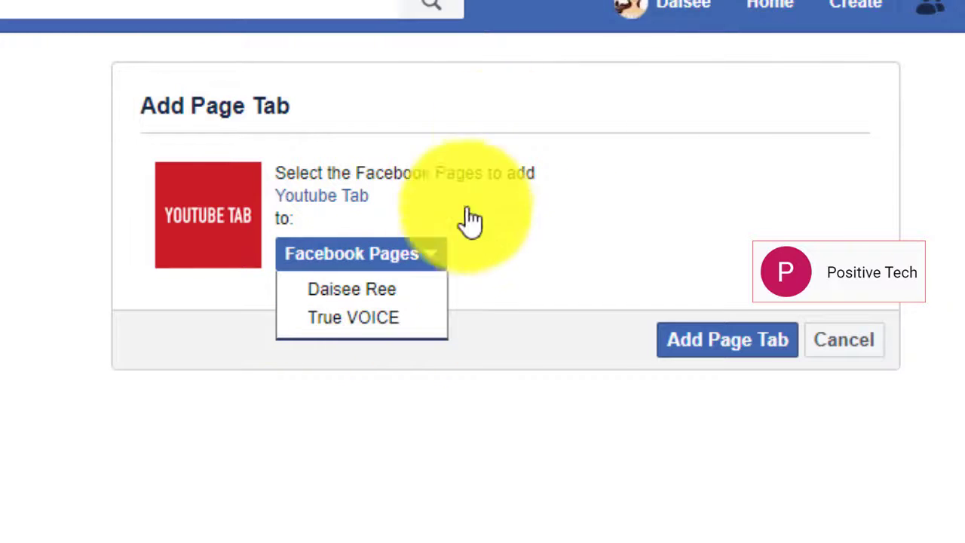
left_click(368, 298)
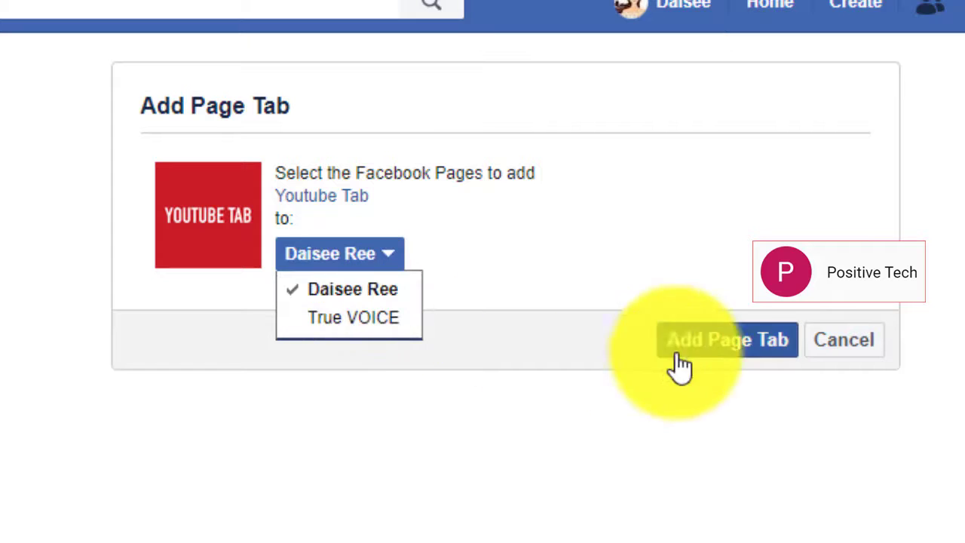
left_click(390, 265)
left_click(390, 261)
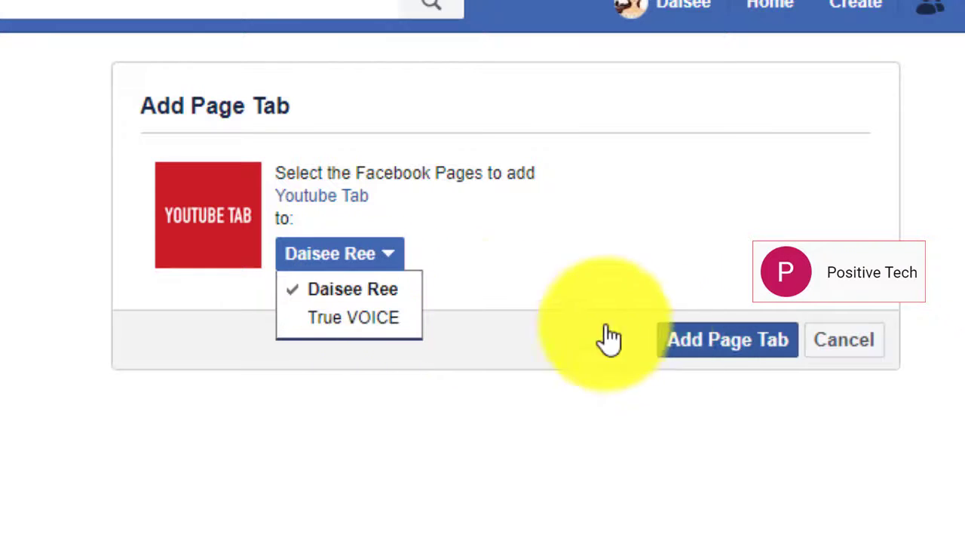
left_click(367, 296)
left_click(367, 298)
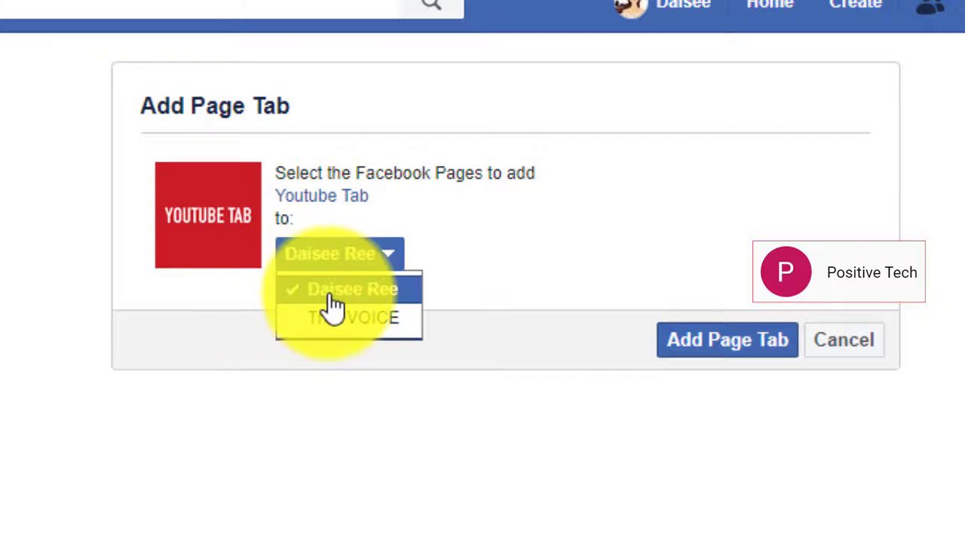
left_click(715, 345)
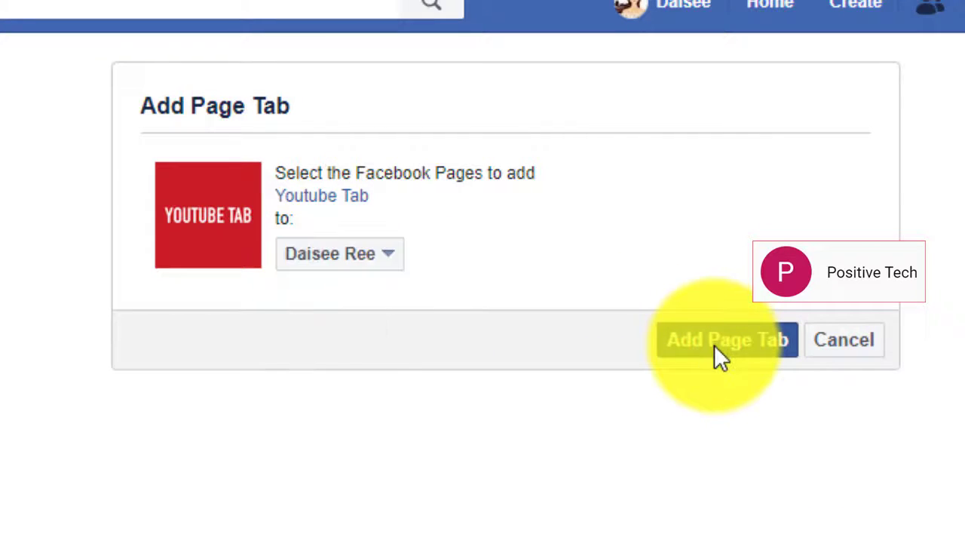
left_click(714, 345)
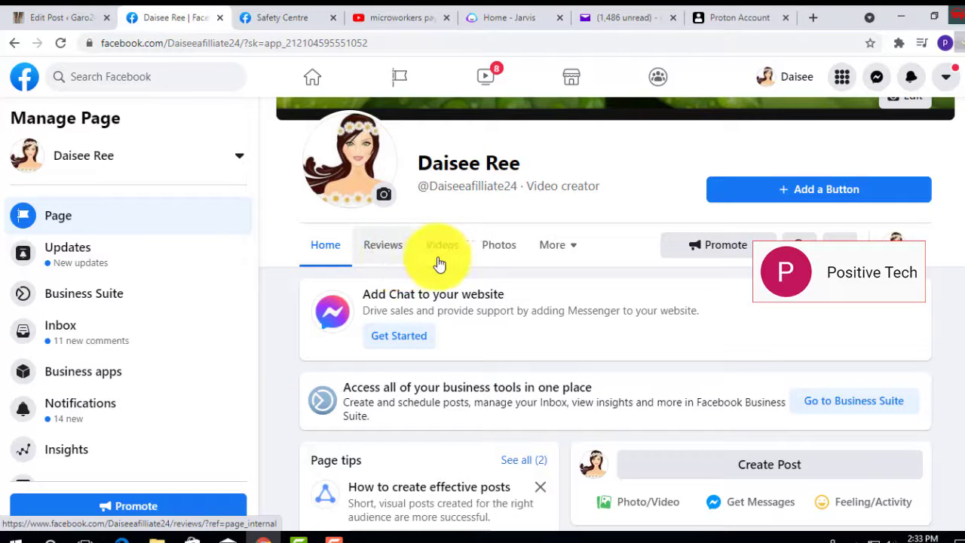
Check the page's additional tabs for YouTube and open the Templates and tabs section of the page settings
left_click(571, 251)
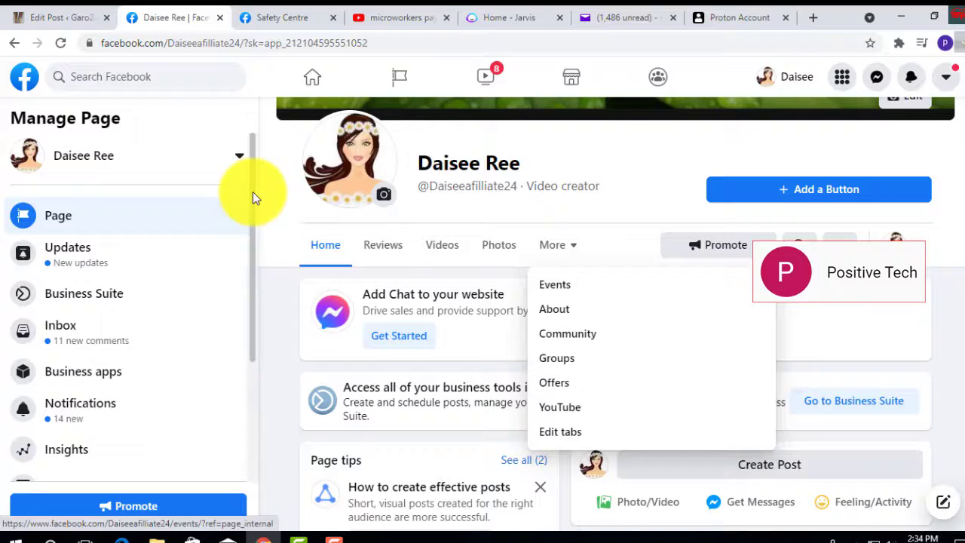
scroll(244, 324, "down", 5)
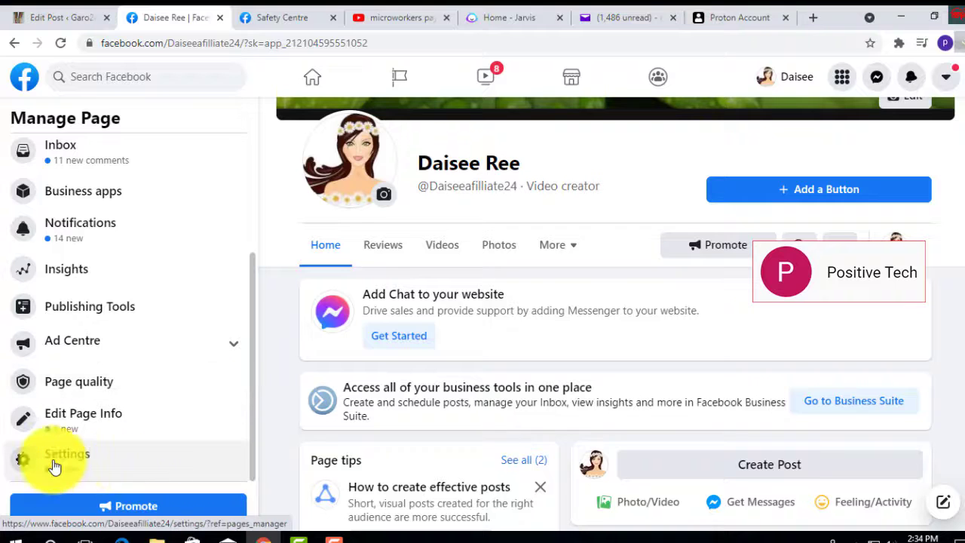
left_click(81, 460)
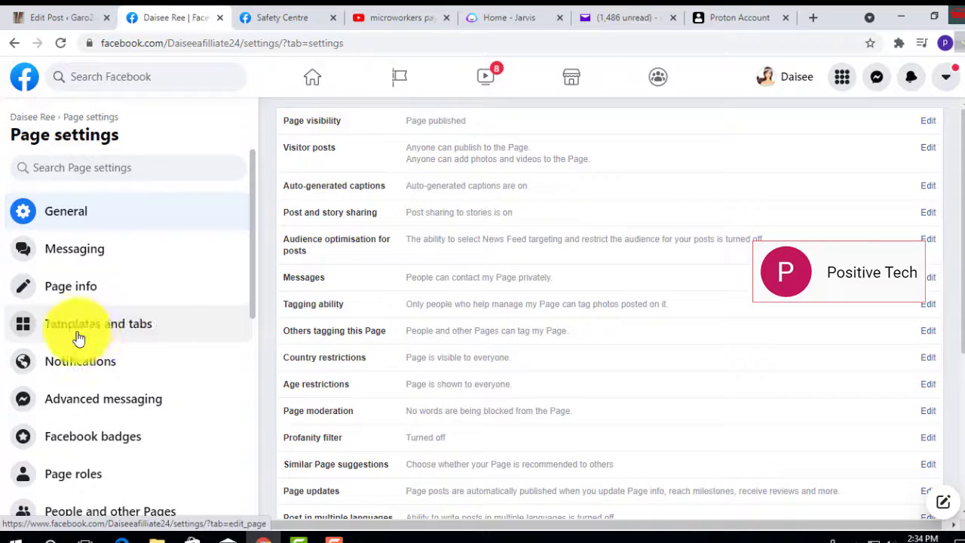
left_click(115, 333)
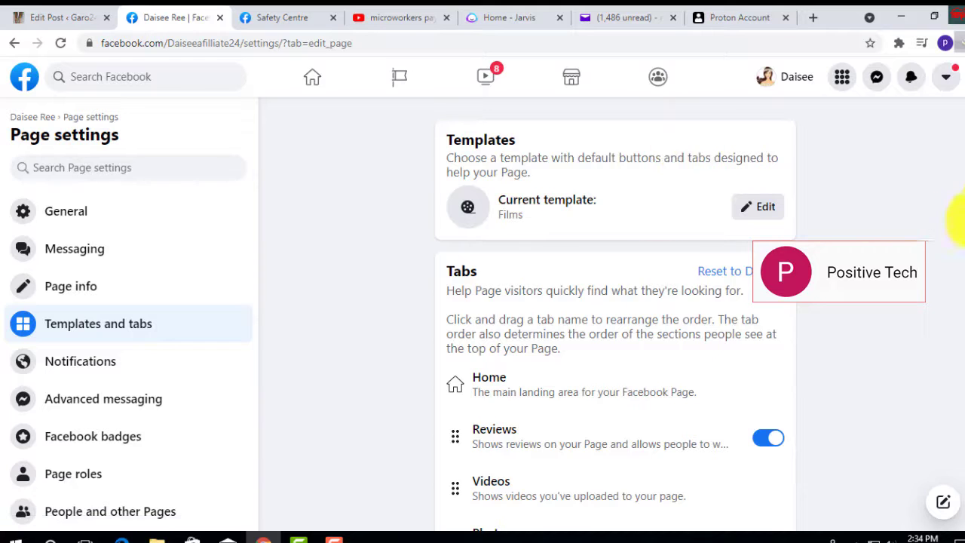
Reorder the page's tabs so that YouTube sits directly below Home and above Reviews
scroll(958, 200, "down", 5)
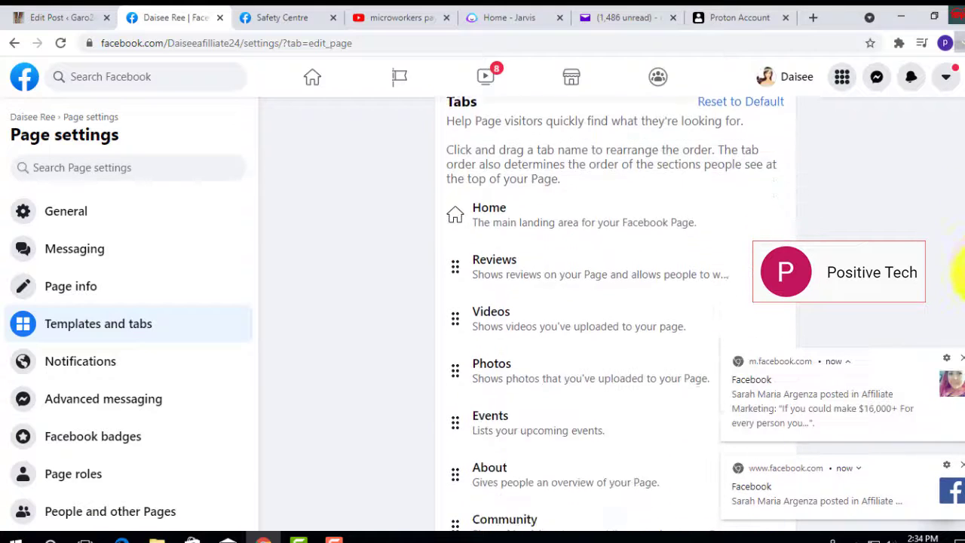
scroll(959, 362, "down", 3)
left_click(962, 362)
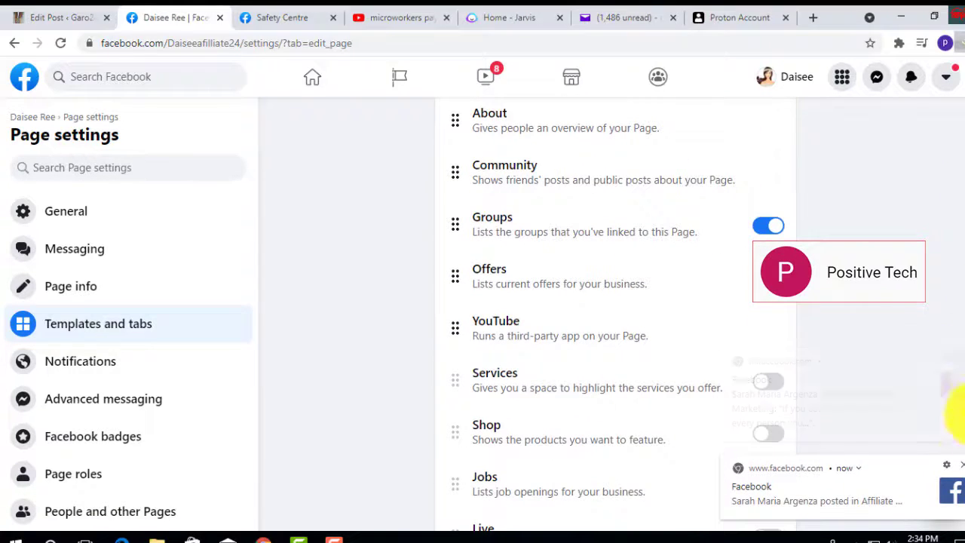
scroll(954, 377, "down", 2)
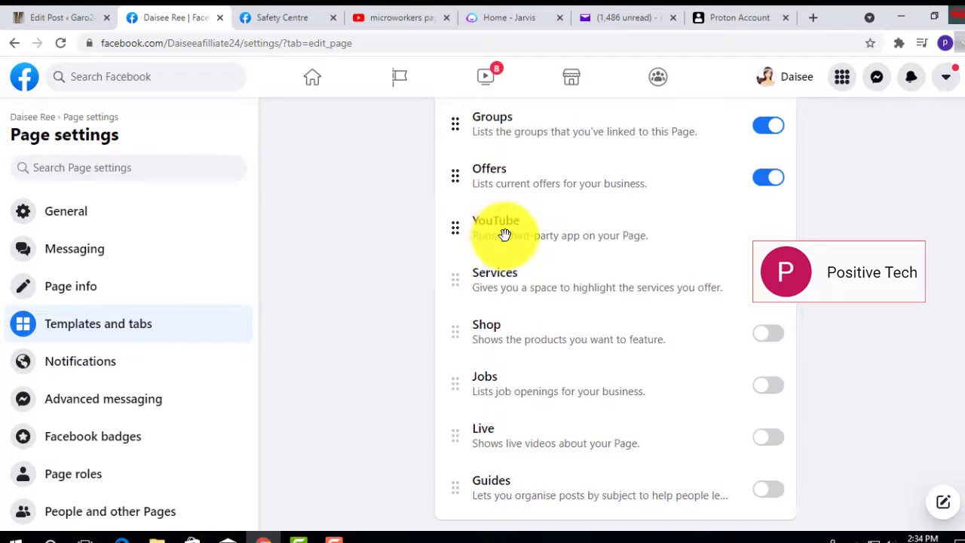
left_click_drag(506, 235, 605, 146)
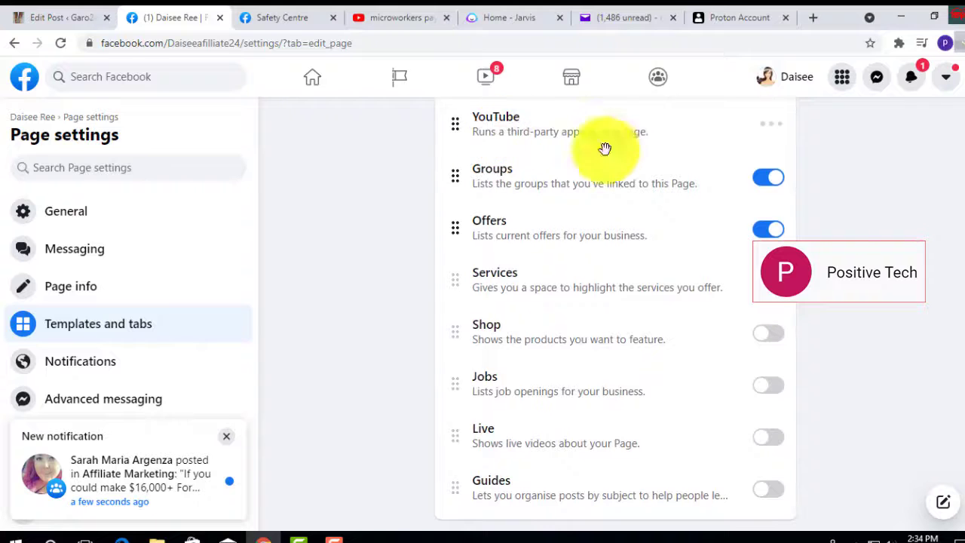
scroll(943, 324, "up", 3)
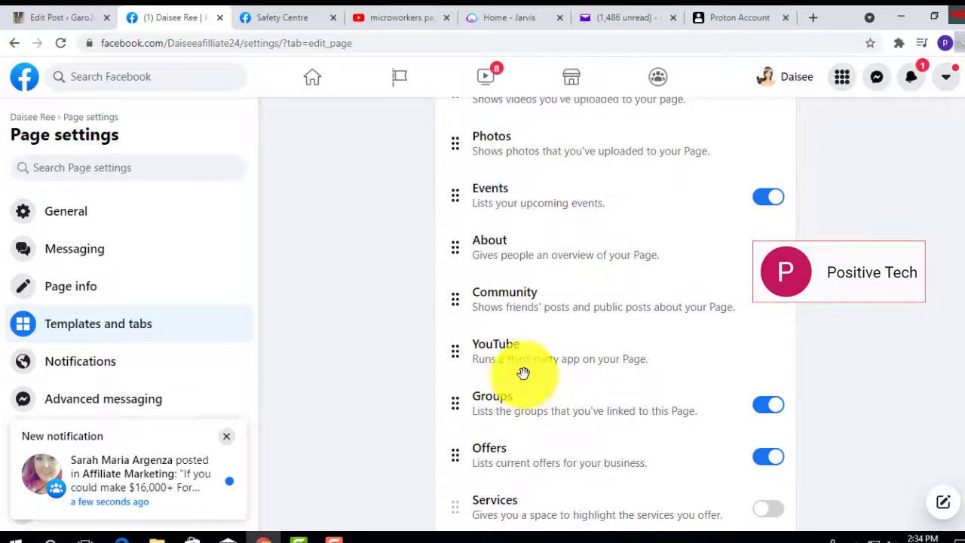
left_click_drag(523, 370, 519, 148)
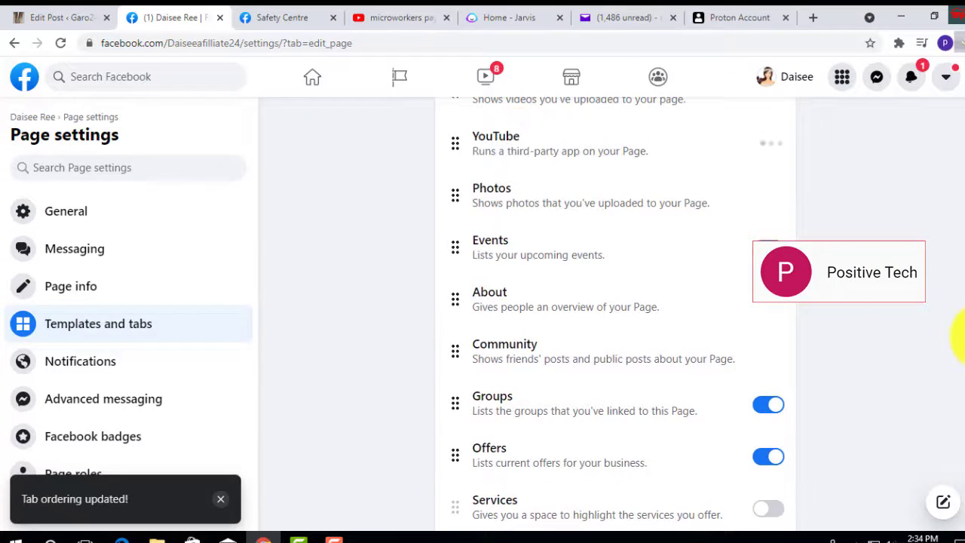
scroll(959, 334, "up", 3)
left_click_drag(508, 437, 535, 328)
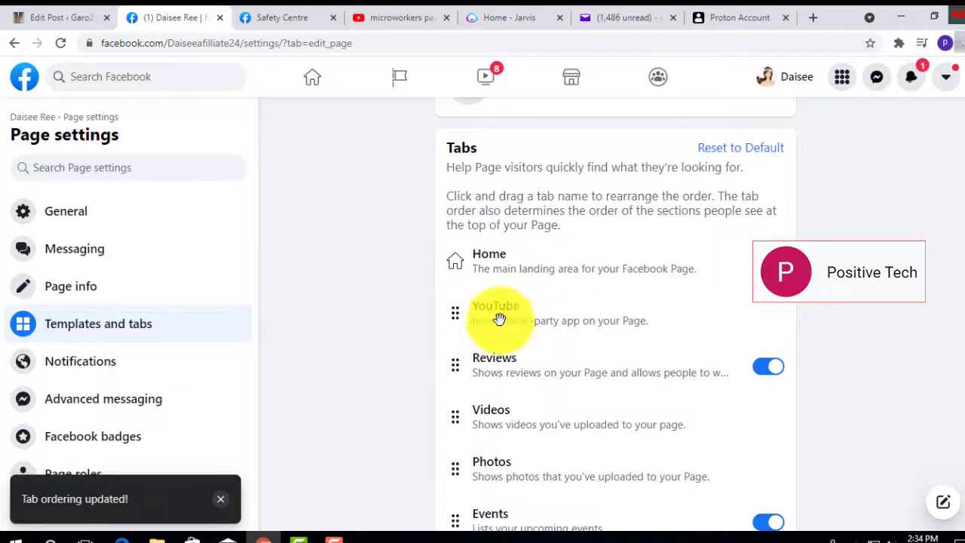
Look over the page's tab order and return to the managed video creator page through the list of managed pages
scroll(959, 349, "down", 4)
scroll(959, 377, "down", 3)
scroll(952, 181, "up", 8)
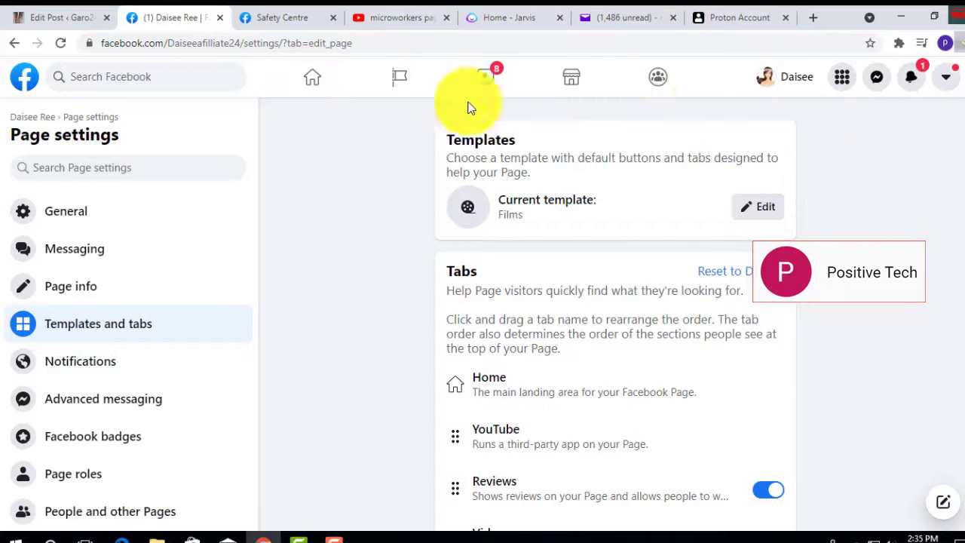
left_click(765, 80)
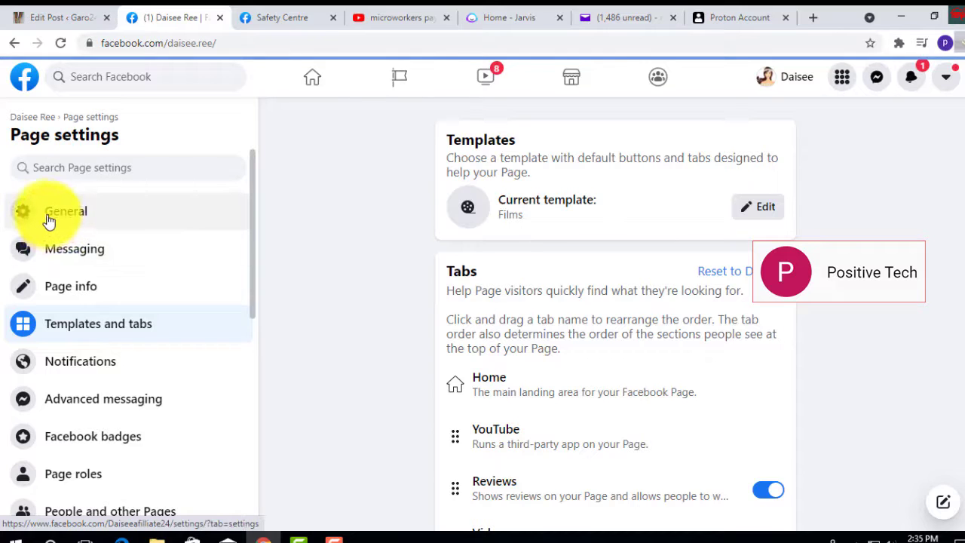
left_click(301, 82)
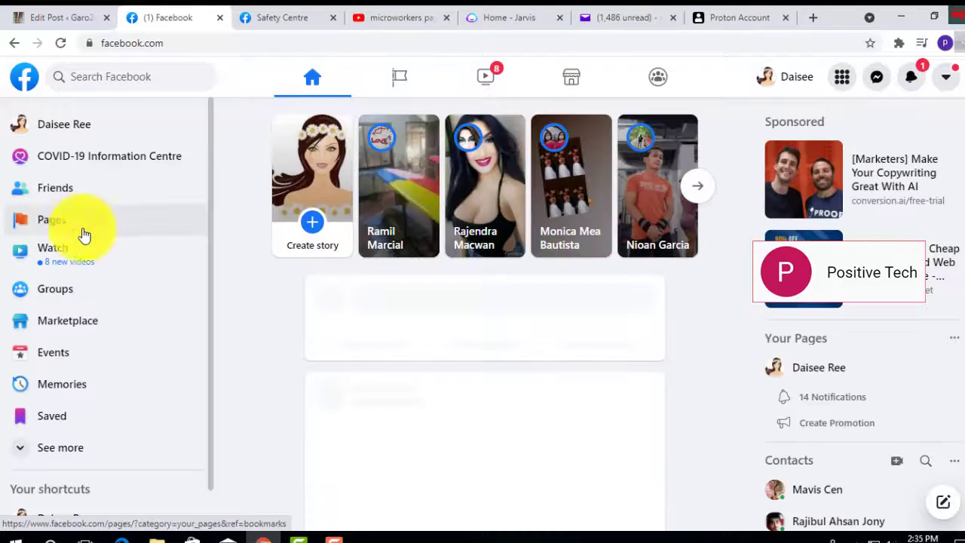
left_click(61, 221)
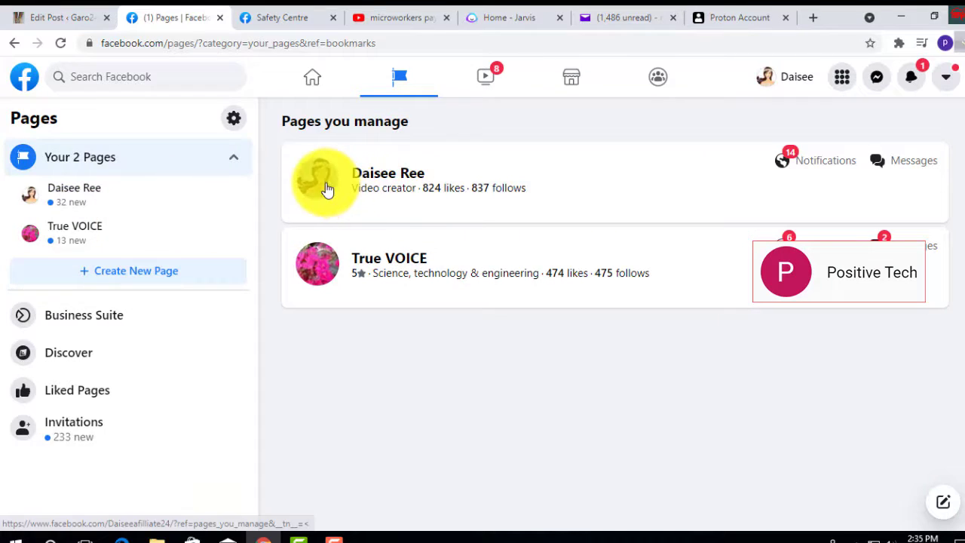
left_click(324, 190)
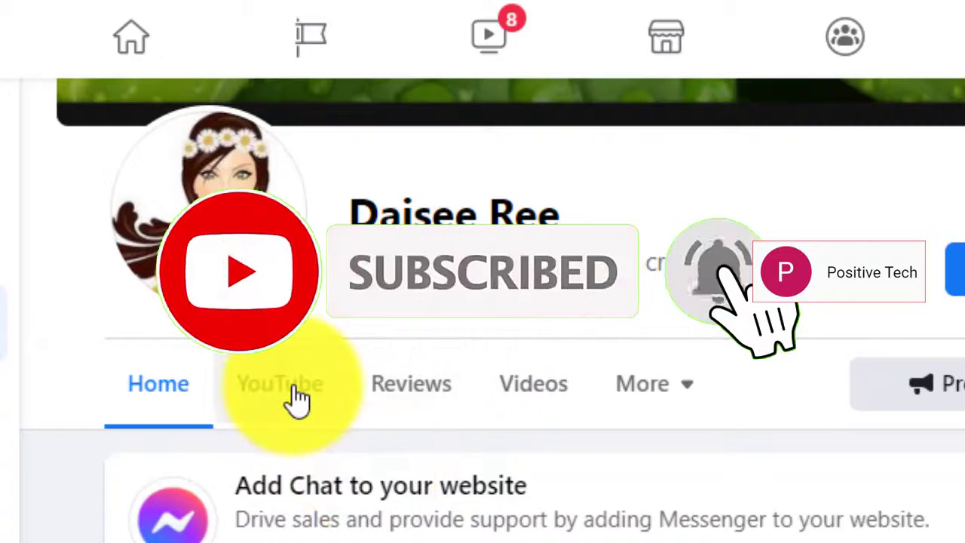
Open the page's YouTube tab and examine its application settings and video area, switching between Home and YouTube
left_click(296, 400)
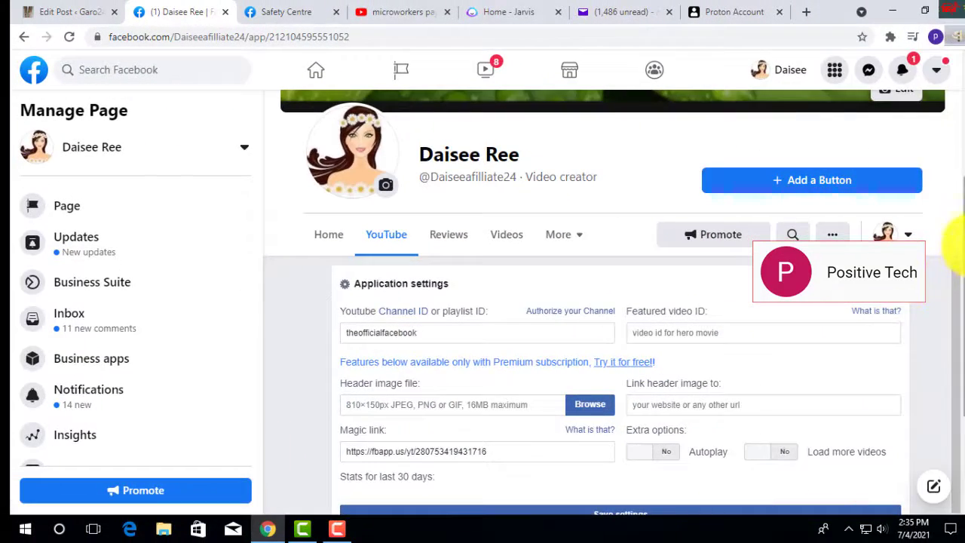
scroll(952, 385, "down", 2)
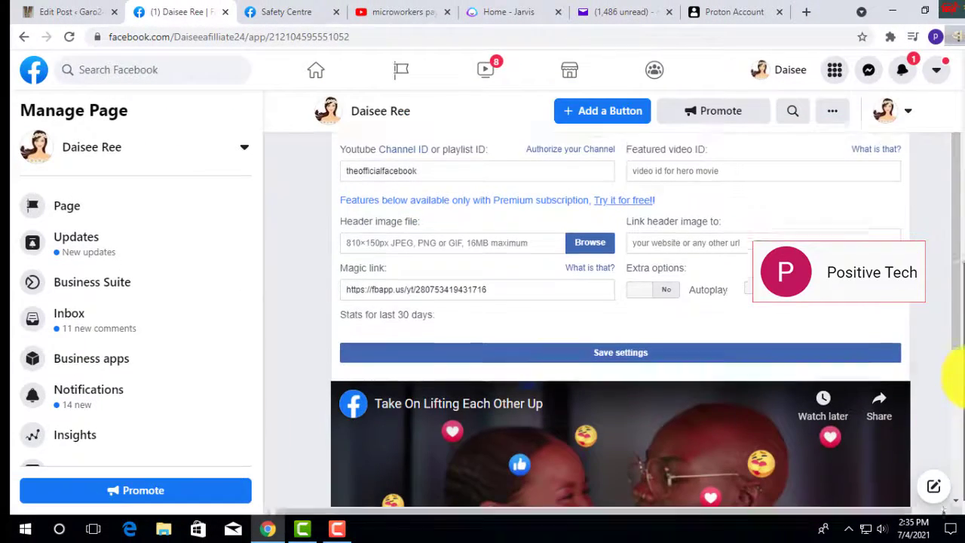
scroll(952, 380, "up", 2)
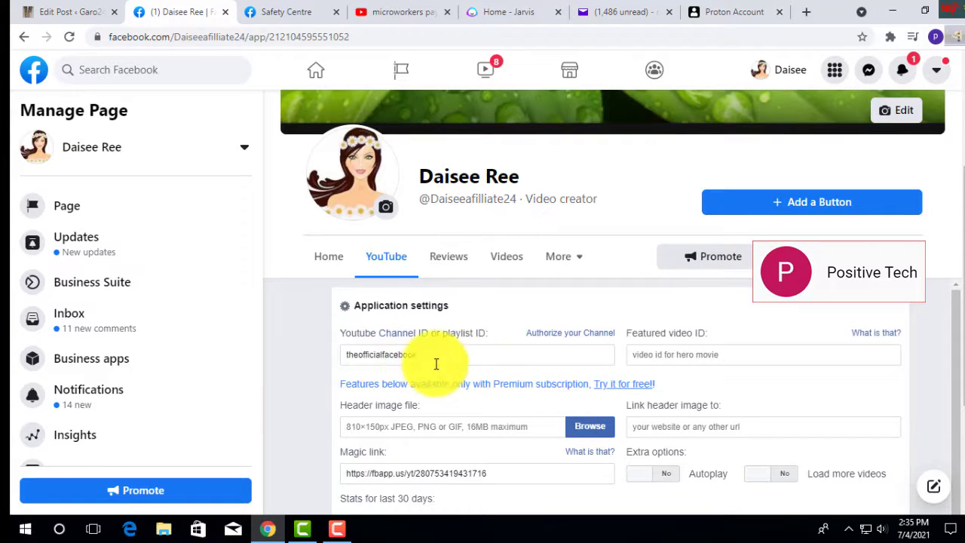
left_click(334, 259)
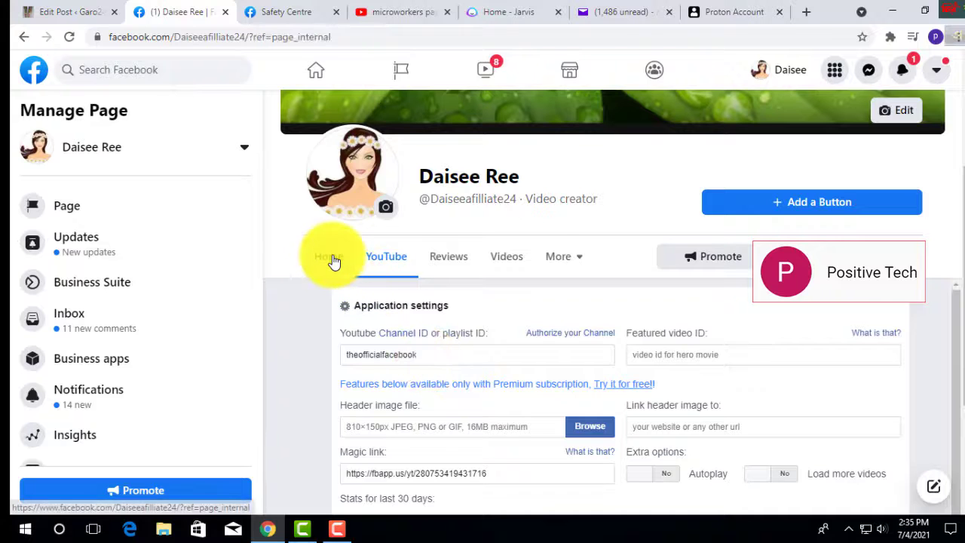
left_click(389, 260)
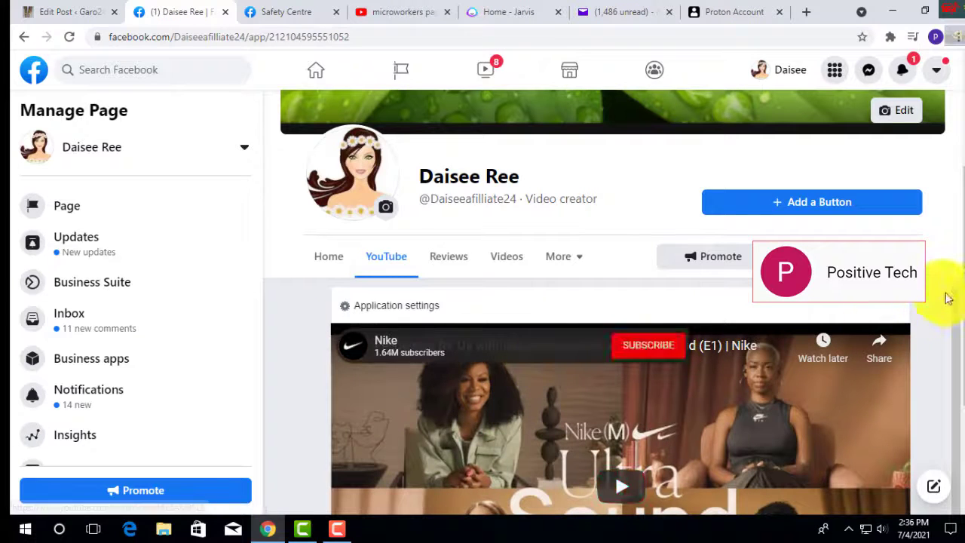
left_click_drag(954, 308, 954, 244)
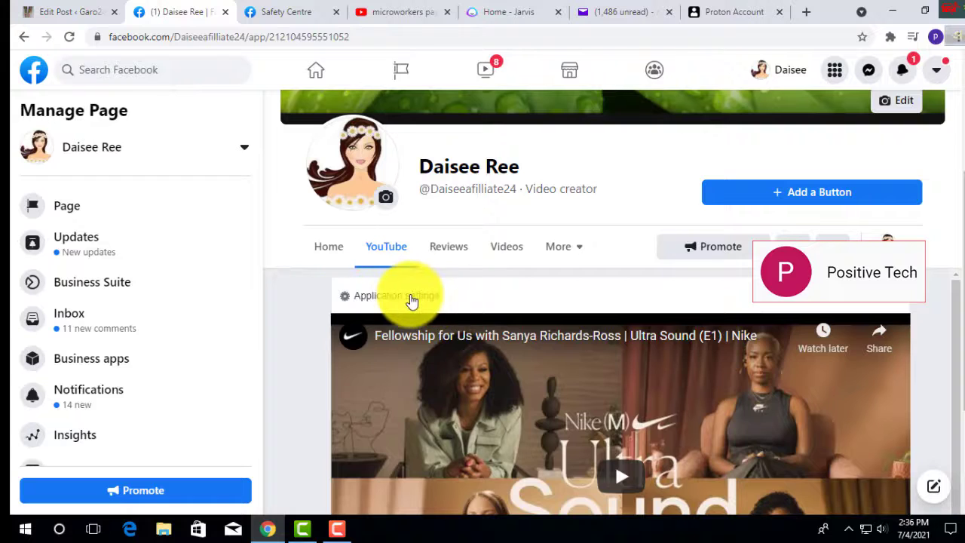
Expand the YouTube tab's application settings and examine the channel or playlist ID field
left_click(403, 299)
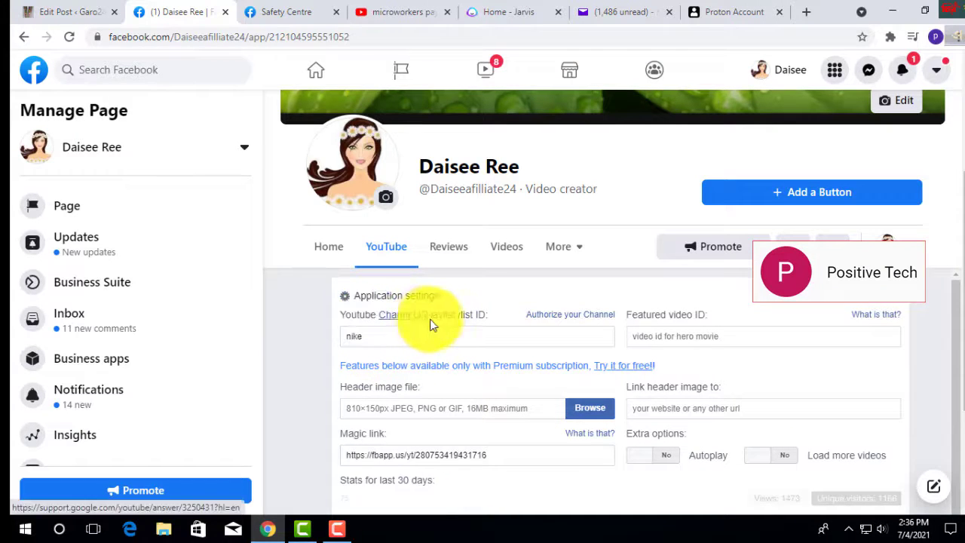
left_click(388, 335)
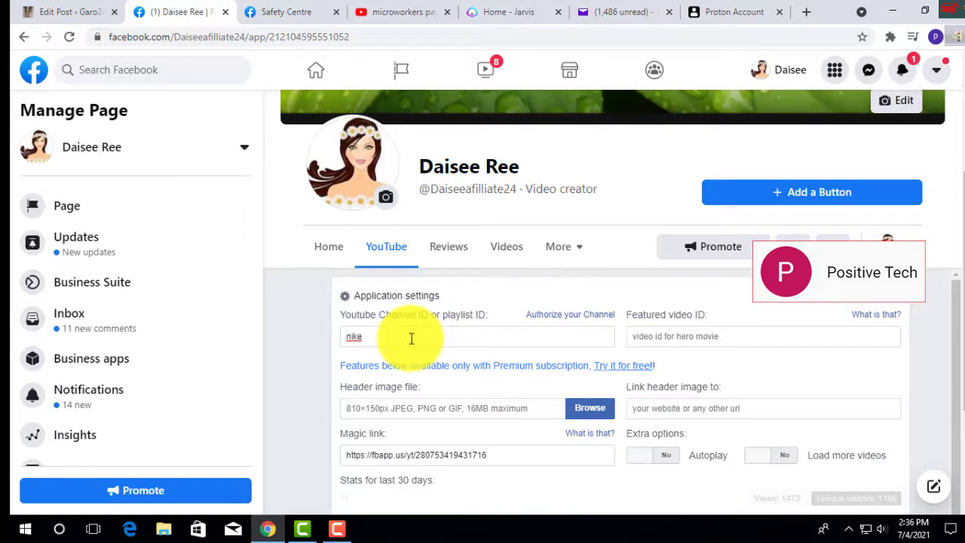
left_click(274, 359)
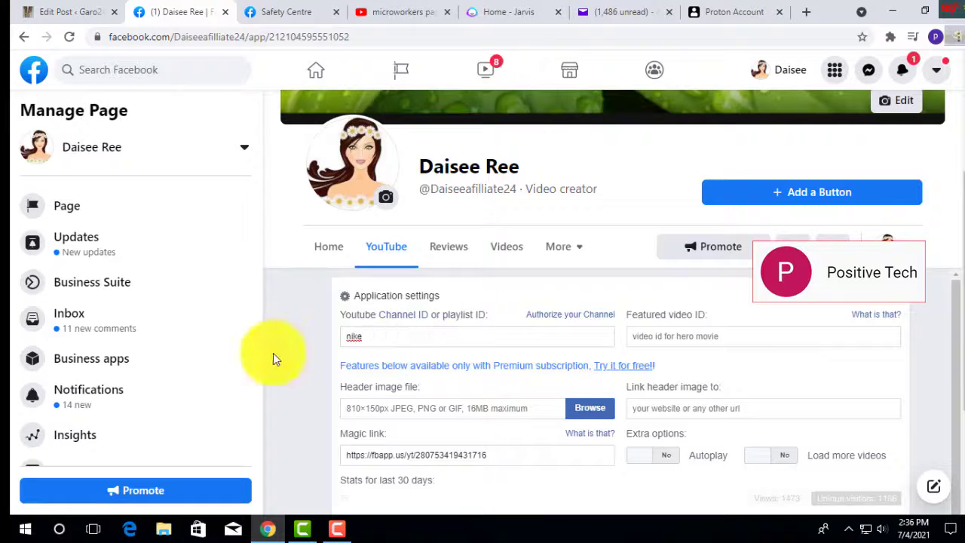
Open YouTube in a new browser tab and go to the Positive Tech channel's videos
left_click(807, 15)
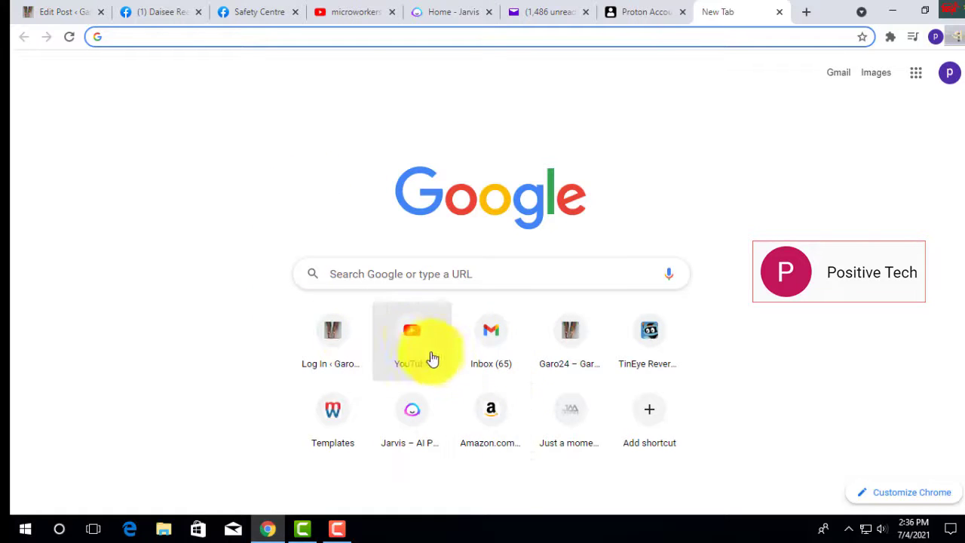
left_click(414, 339)
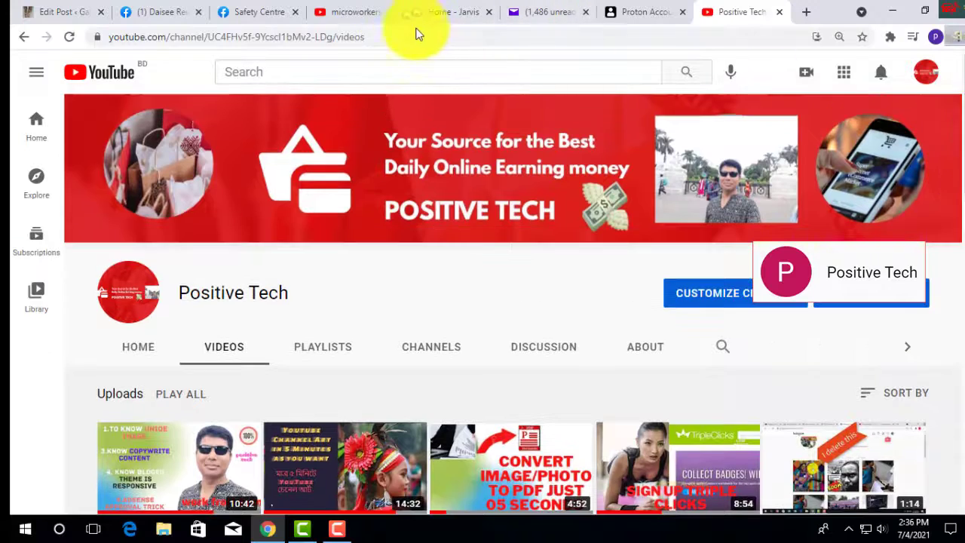
left_click(345, 10)
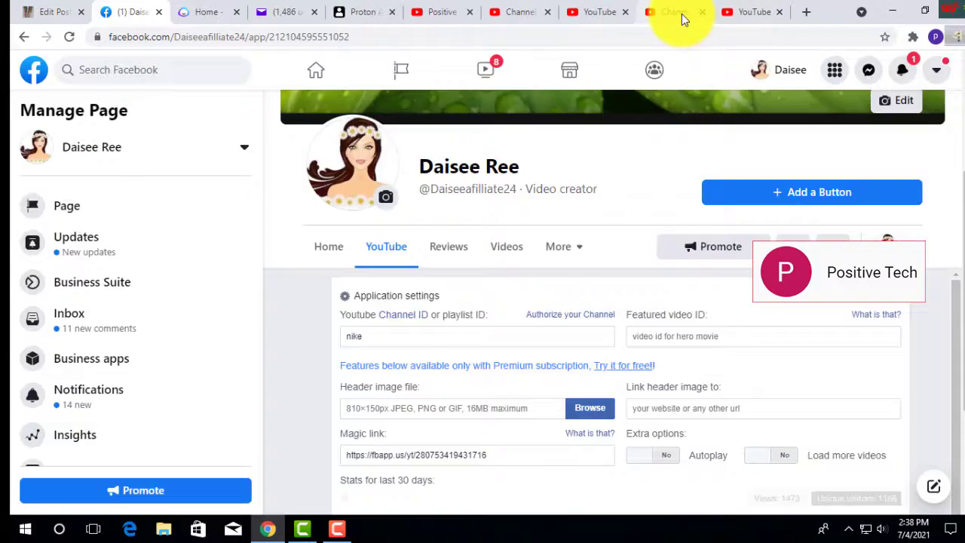
Copy the Positive Tech channel ID from the YouTube account's advanced settings
left_click(682, 14)
left_click(609, 13)
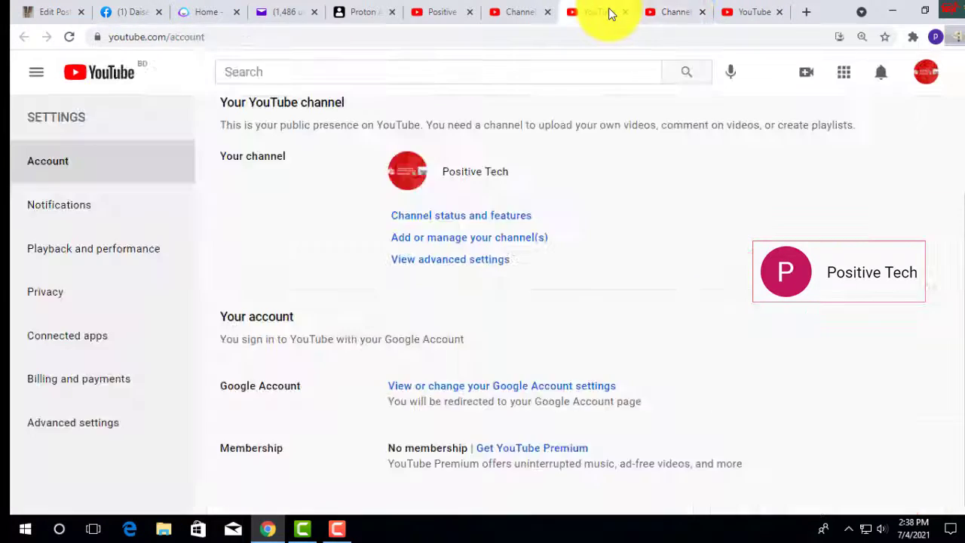
left_click(745, 11)
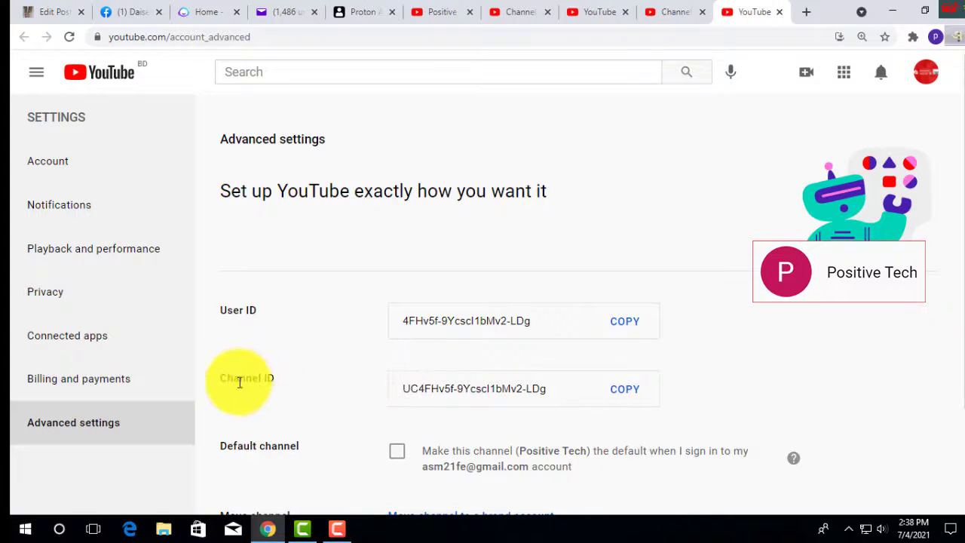
left_click_drag(223, 378, 269, 377)
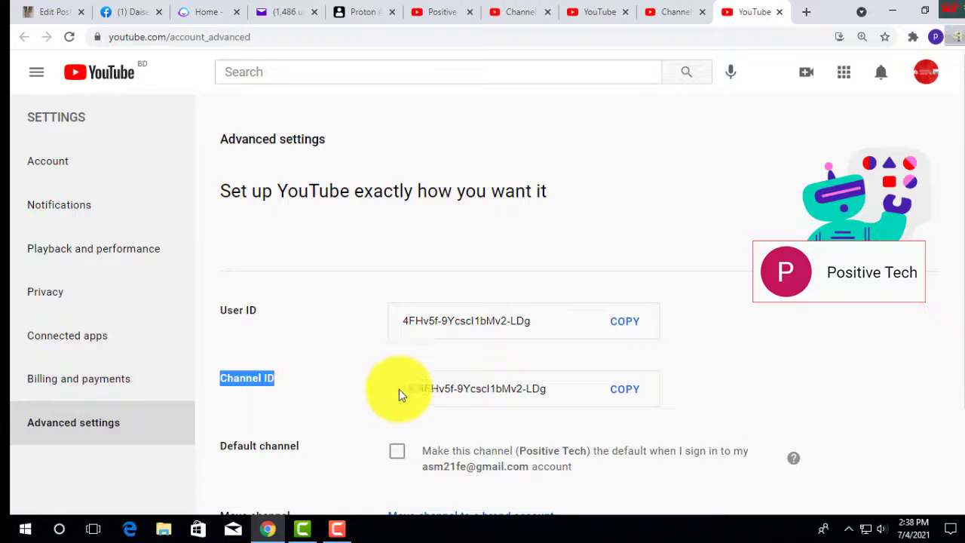
left_click(623, 392)
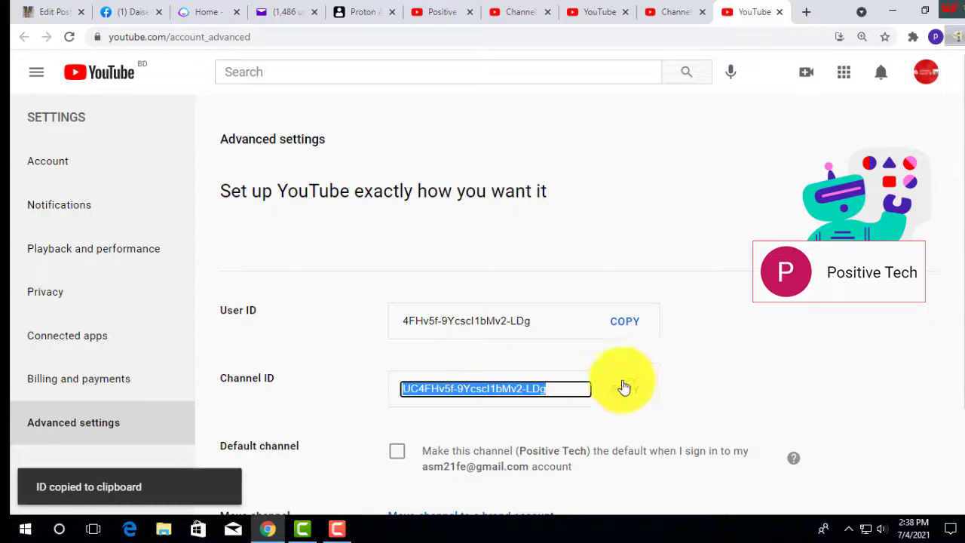
Back on the Facebook page, replace "nike" in the Youtube Channel ID field with the copied channel ID
left_click(132, 15)
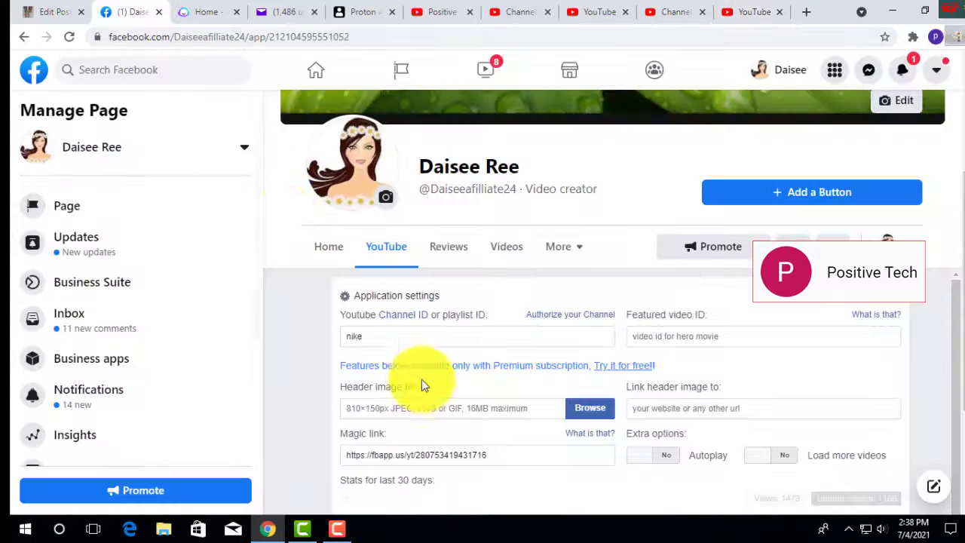
double_click(349, 336)
right_click(380, 337)
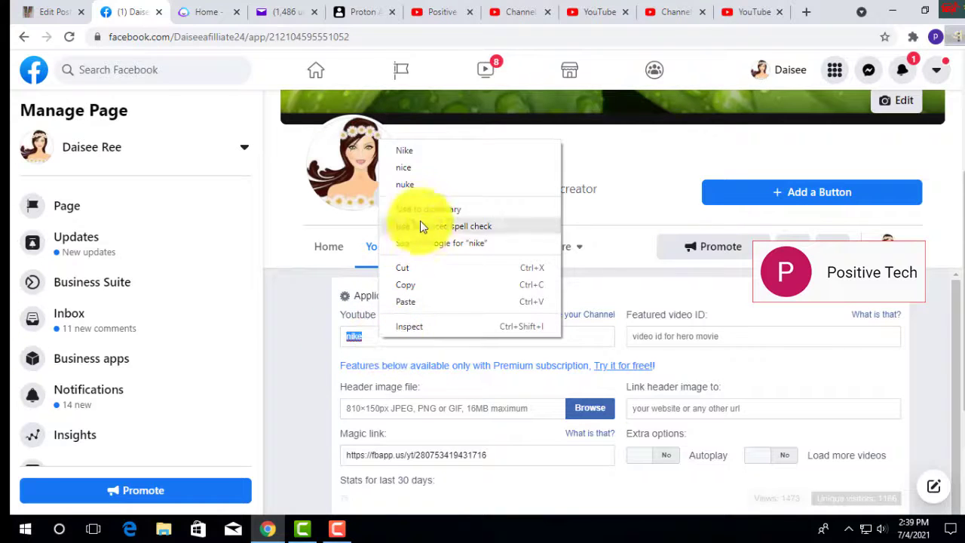
left_click(414, 302)
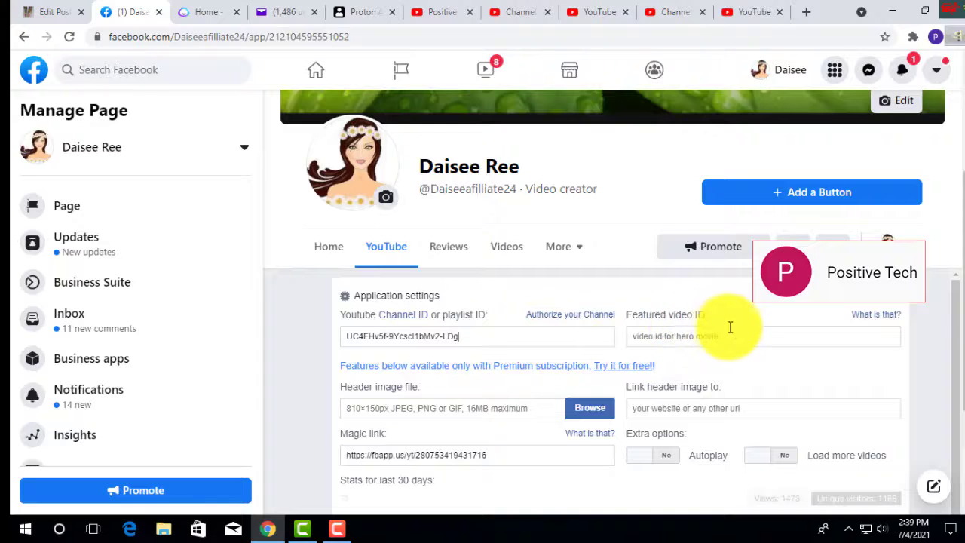
Go to the Positive Tech channel on YouTube, open its microworkers payment proof video and pause it
left_click(927, 71)
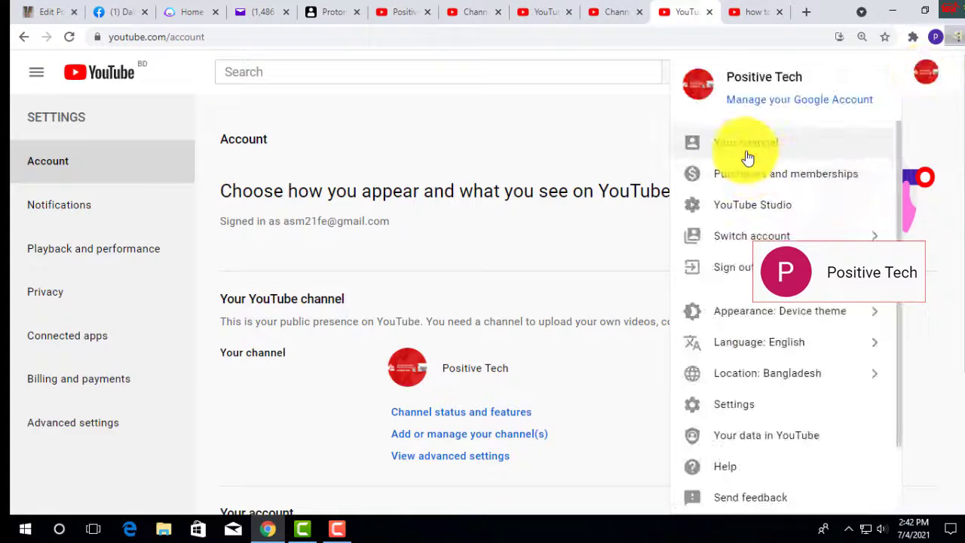
left_click(741, 155)
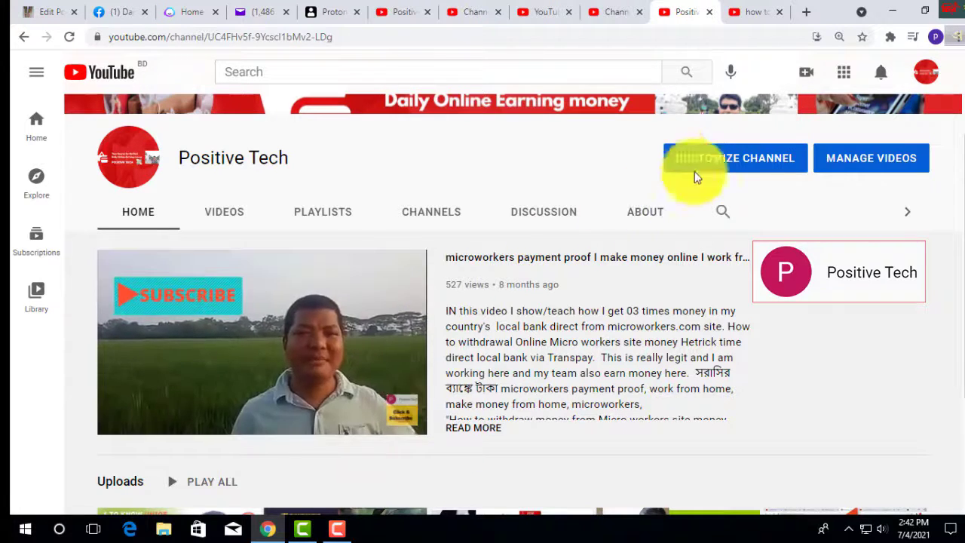
left_click(726, 159)
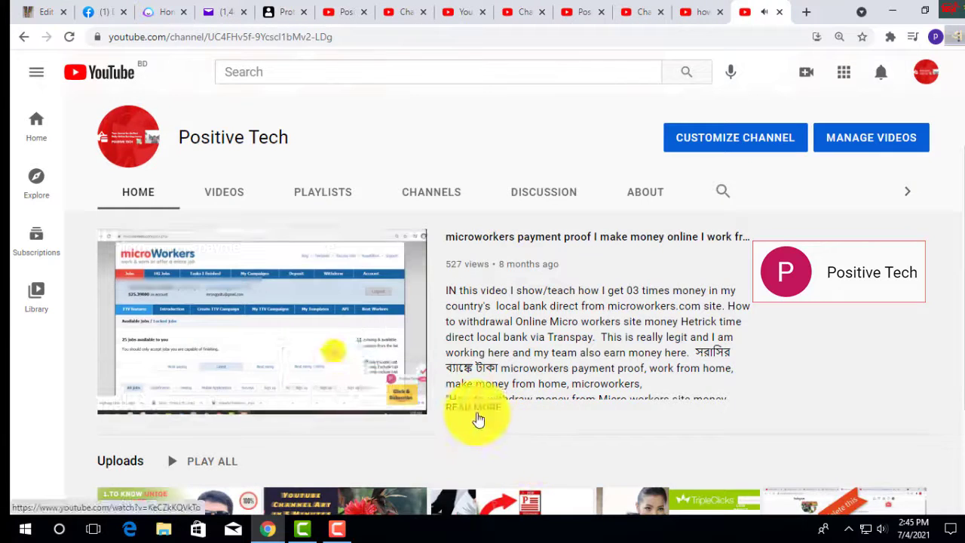
left_click(478, 419)
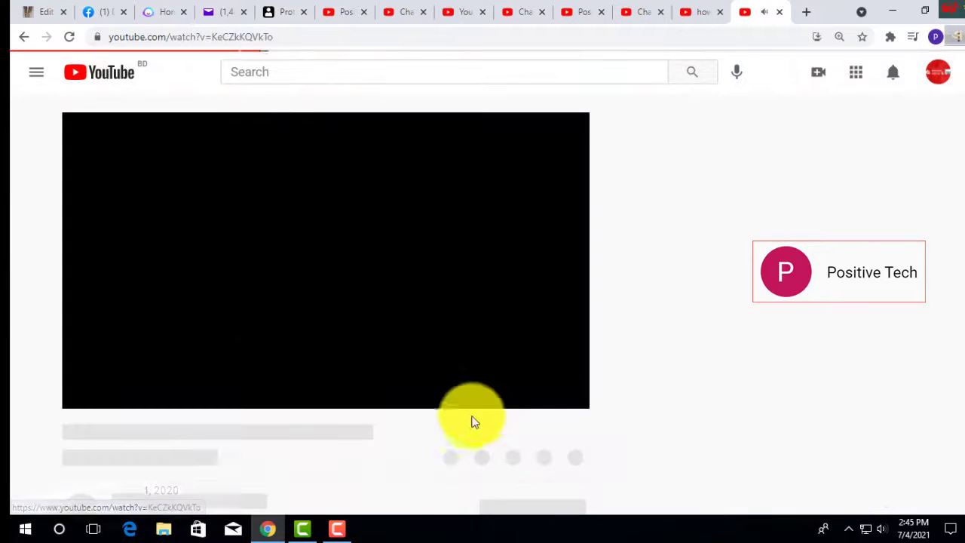
left_click(83, 393)
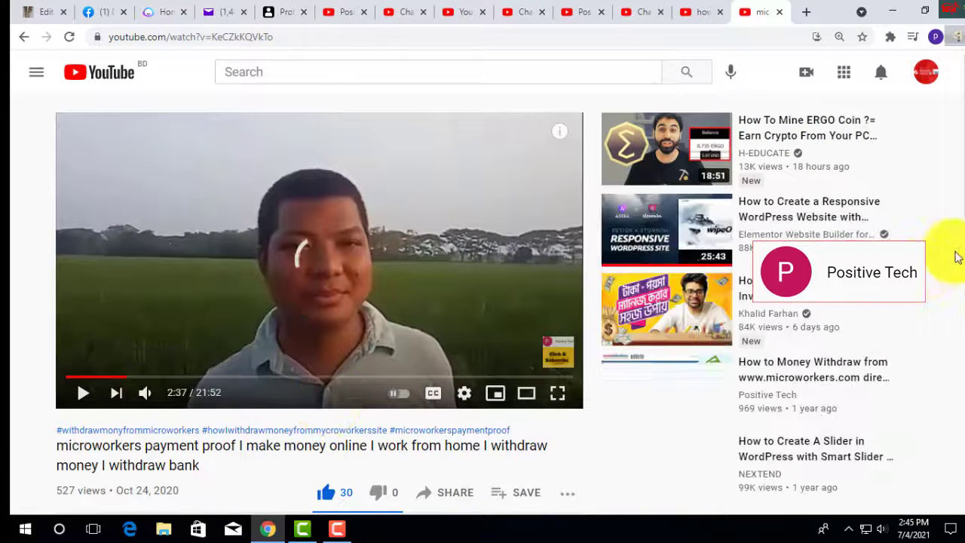
Copy the share link of the microworkers payment proof video
scroll(957, 249, "down", 5)
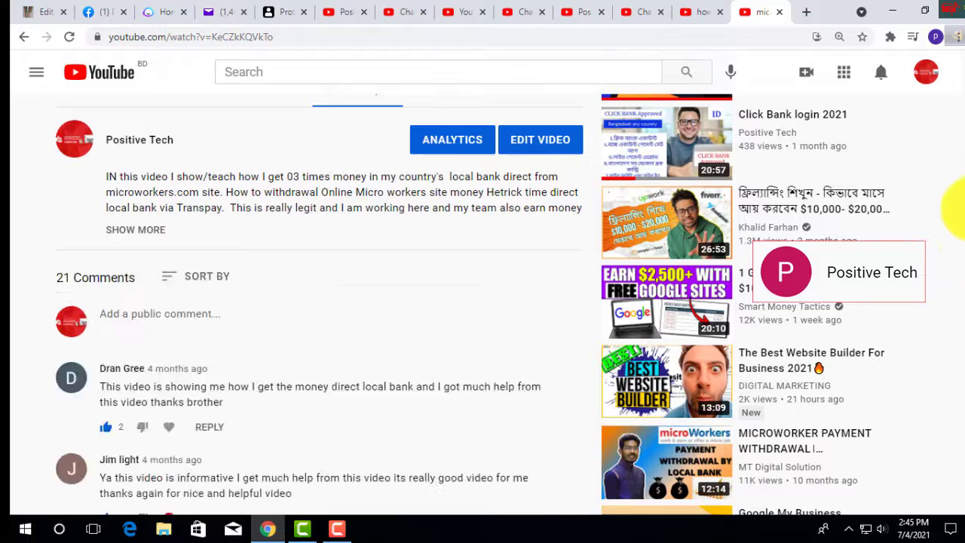
scroll(955, 215, "up", 5)
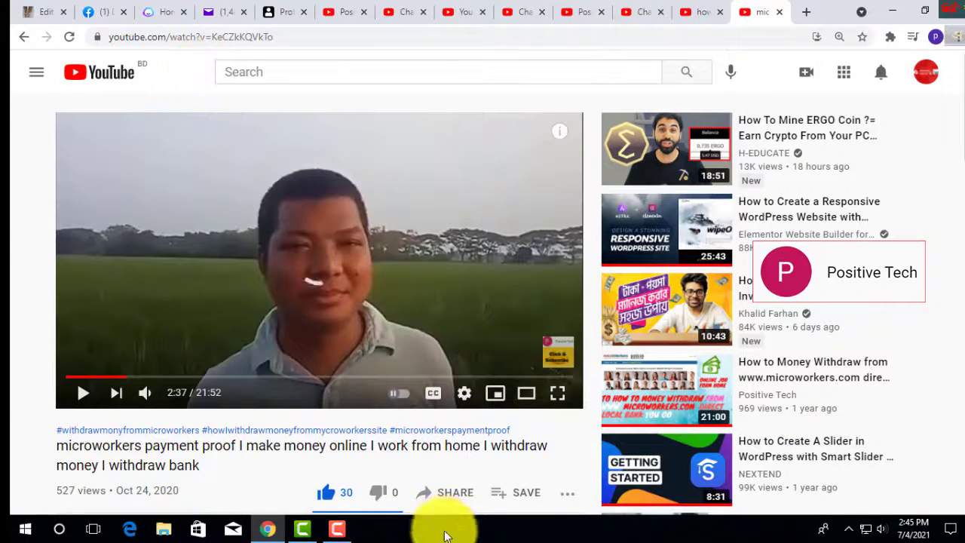
left_click(454, 495)
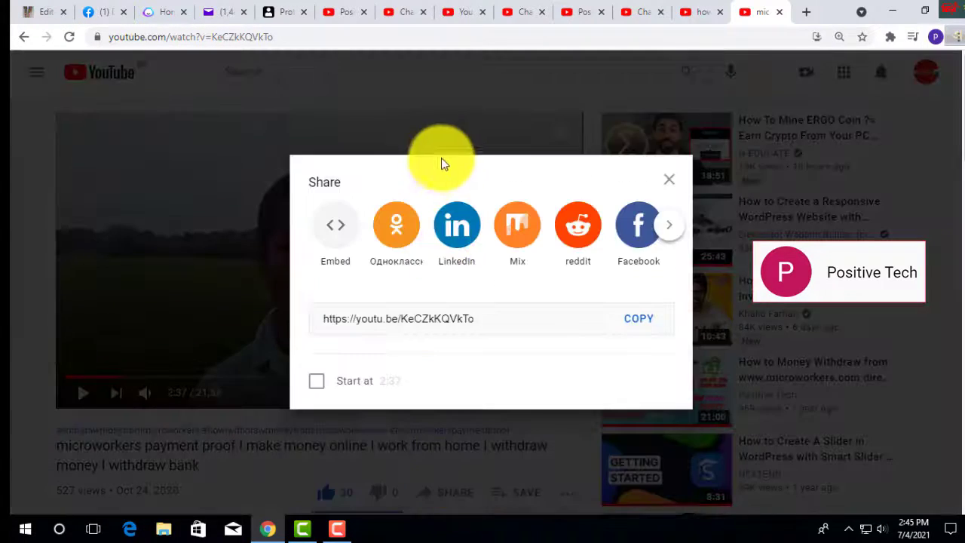
left_click(647, 320)
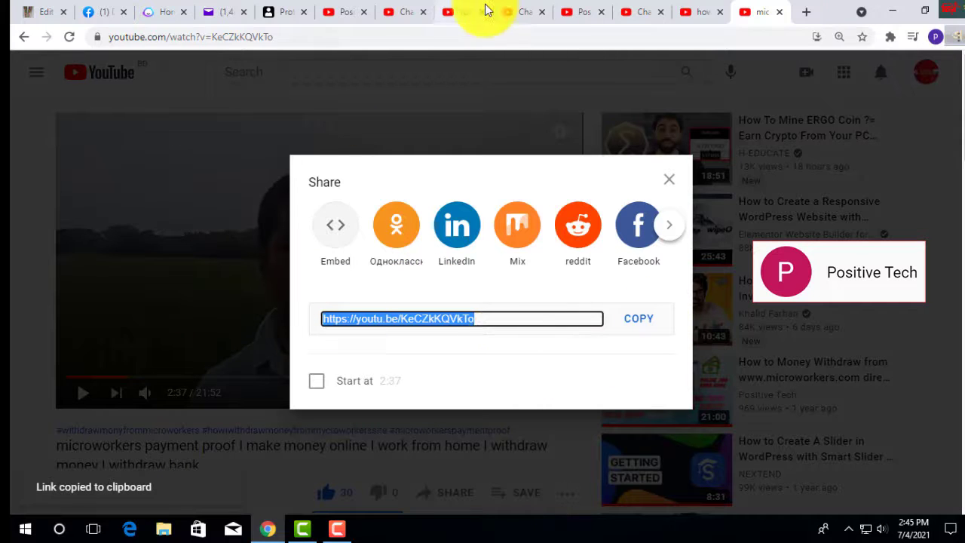
left_click(104, 12)
left_click(671, 339)
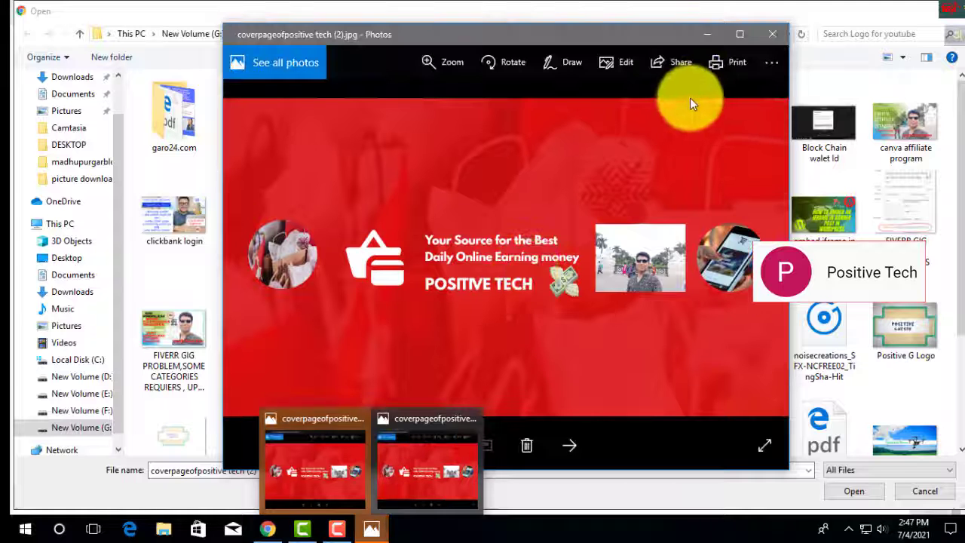
left_click(772, 32)
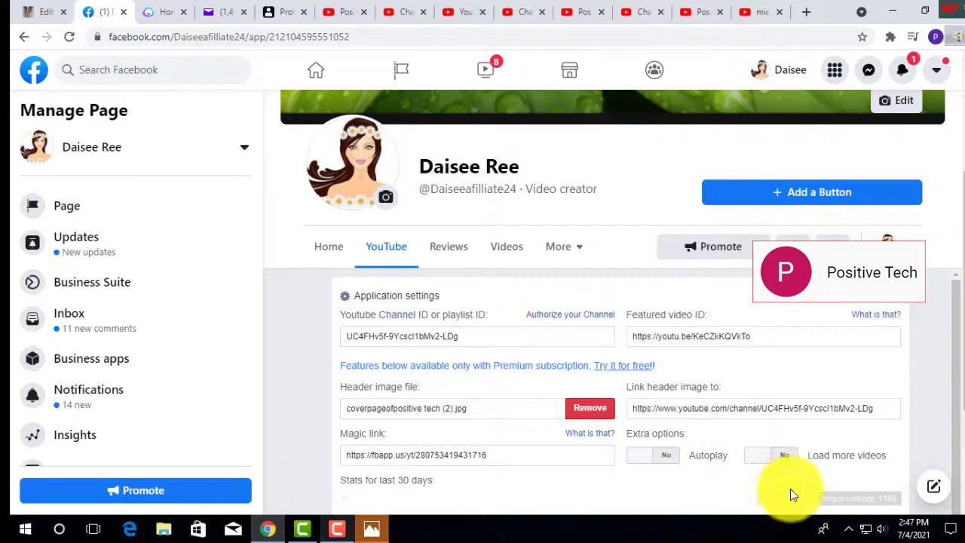
Save the YouTube tab's application settings and look over the featured video and its description on the tab
scroll(948, 337, "down", 5)
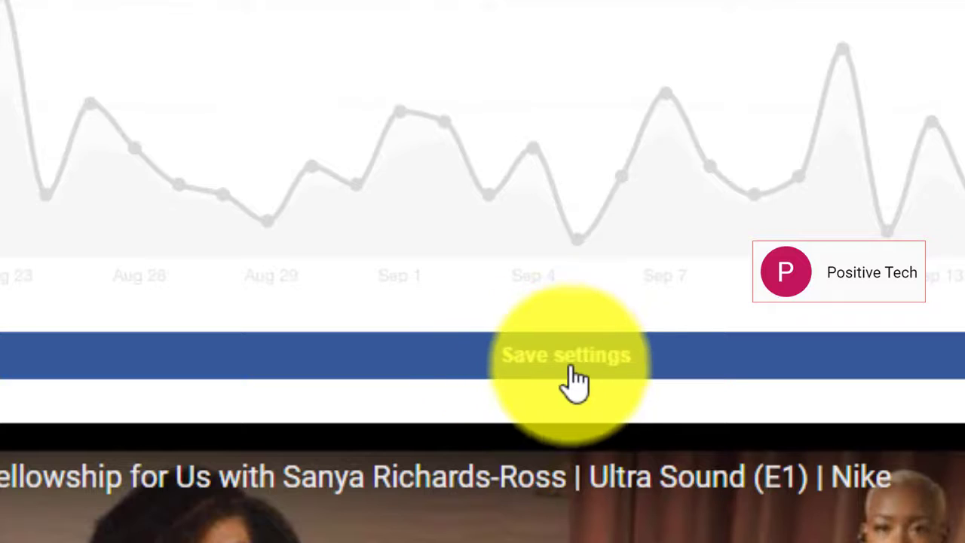
left_click(571, 362)
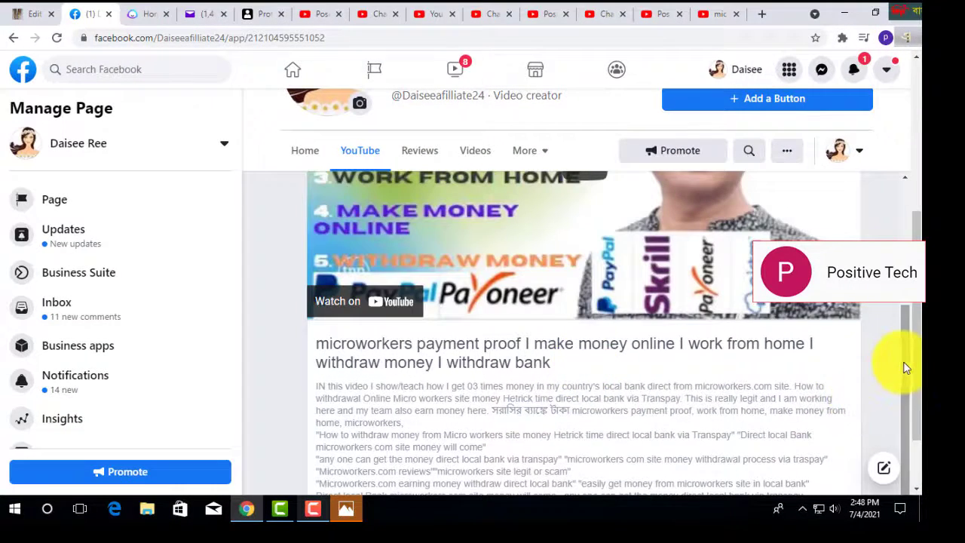
left_click_drag(902, 366, 918, 431)
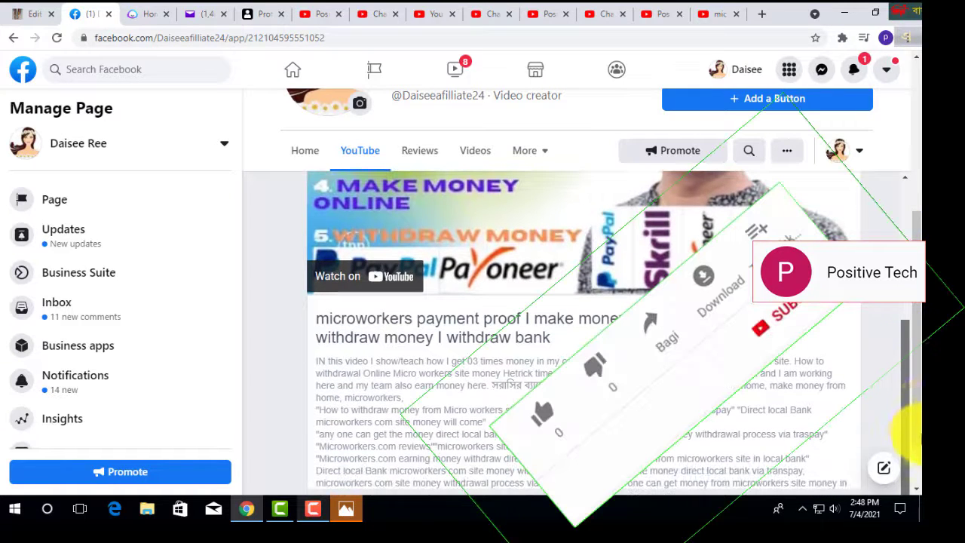
left_click_drag(914, 387, 903, 206)
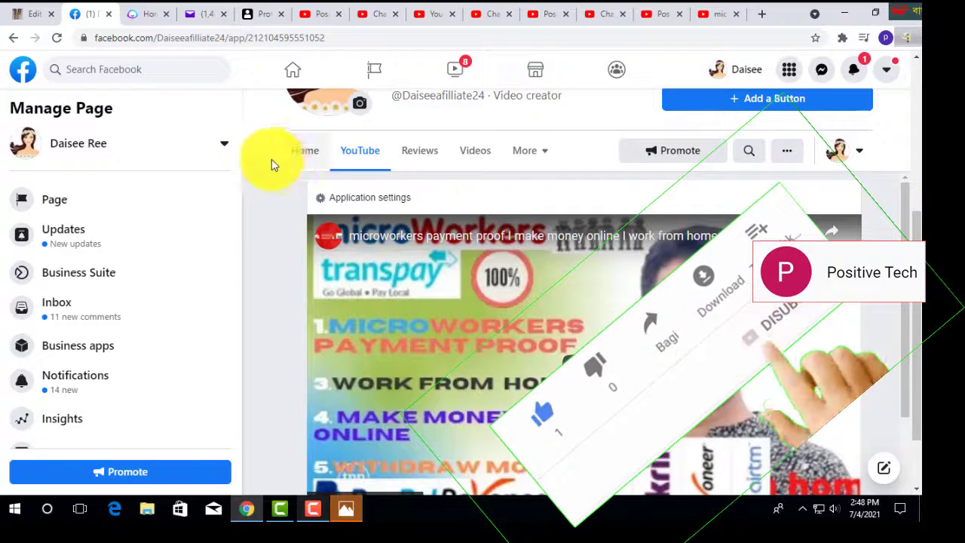
Check the page's Home tab, return to its YouTube tab and play the featured microworkers payment proof video
left_click(300, 154)
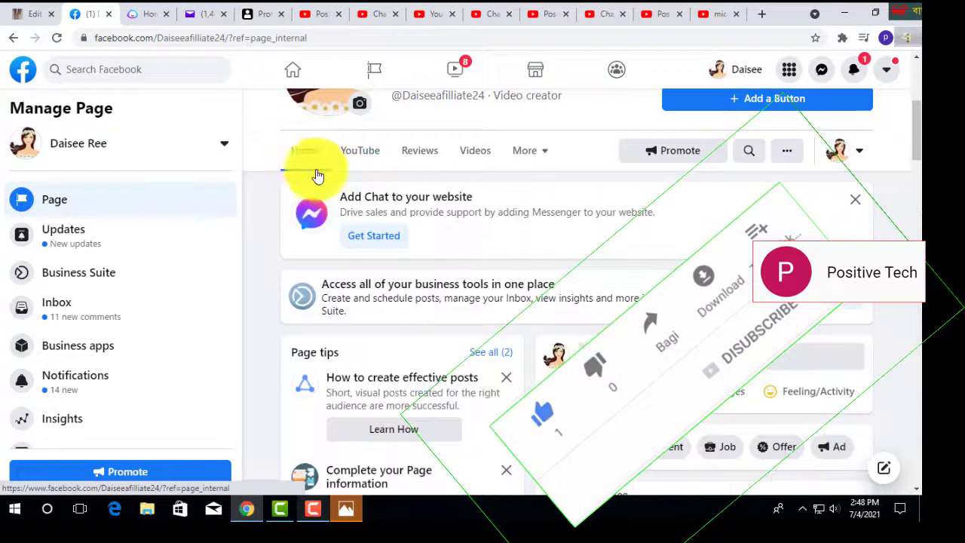
left_click(359, 155)
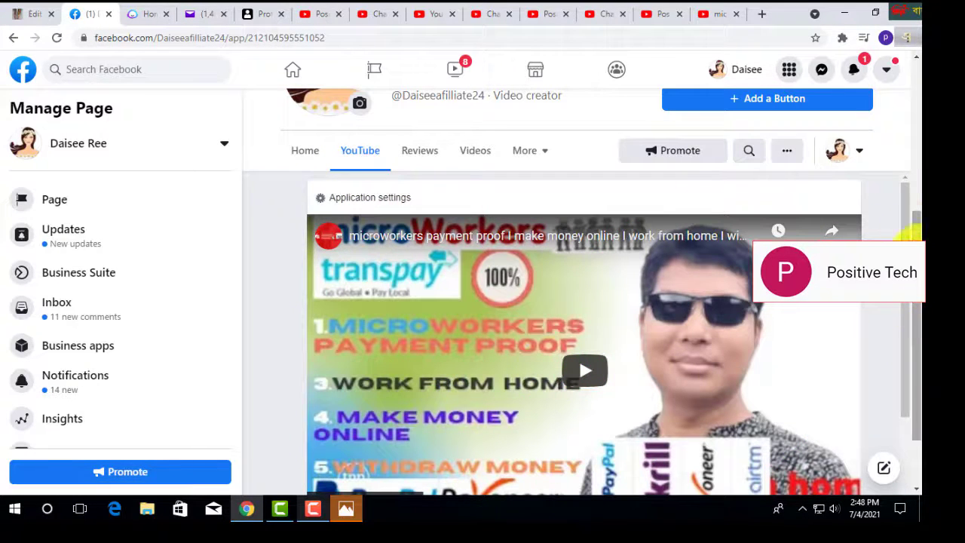
left_click_drag(907, 215, 912, 309)
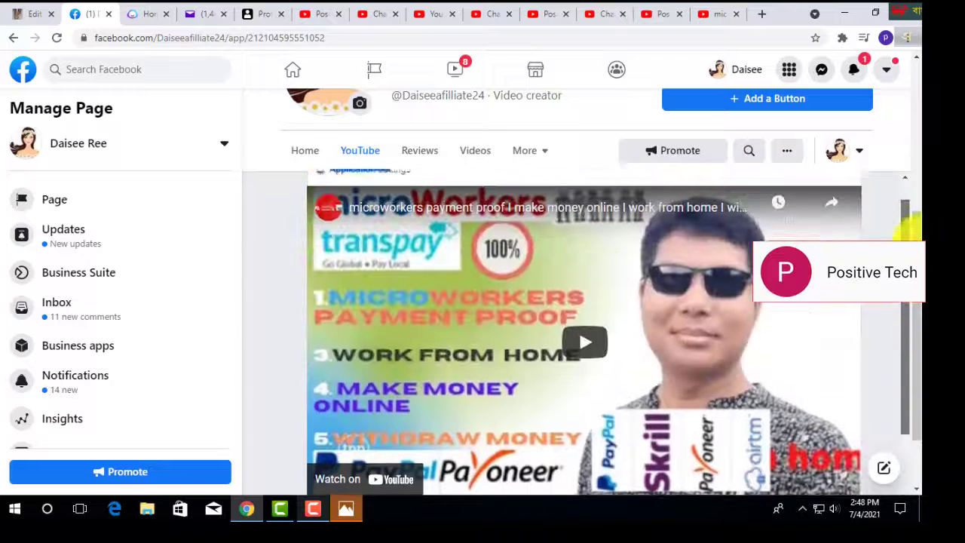
left_click(579, 347)
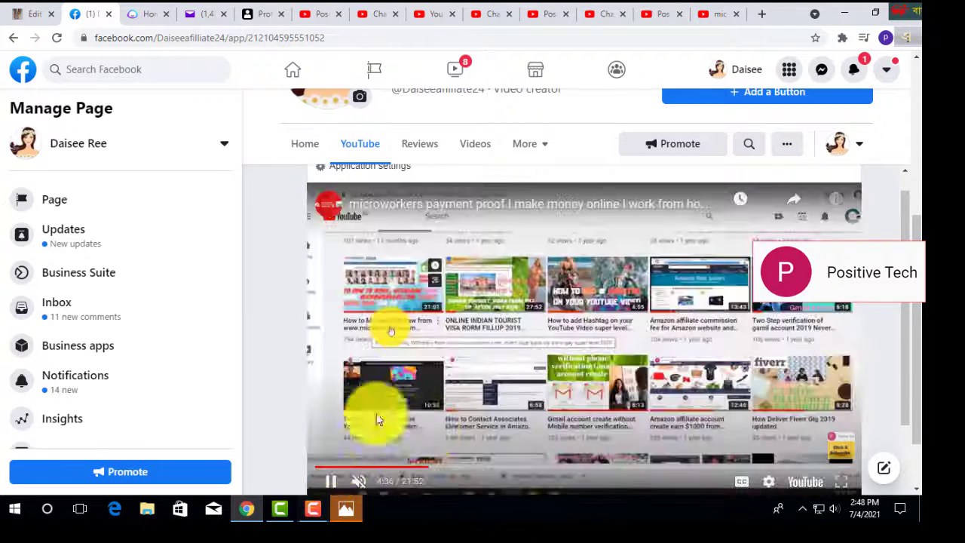
left_click_drag(909, 226, 909, 298)
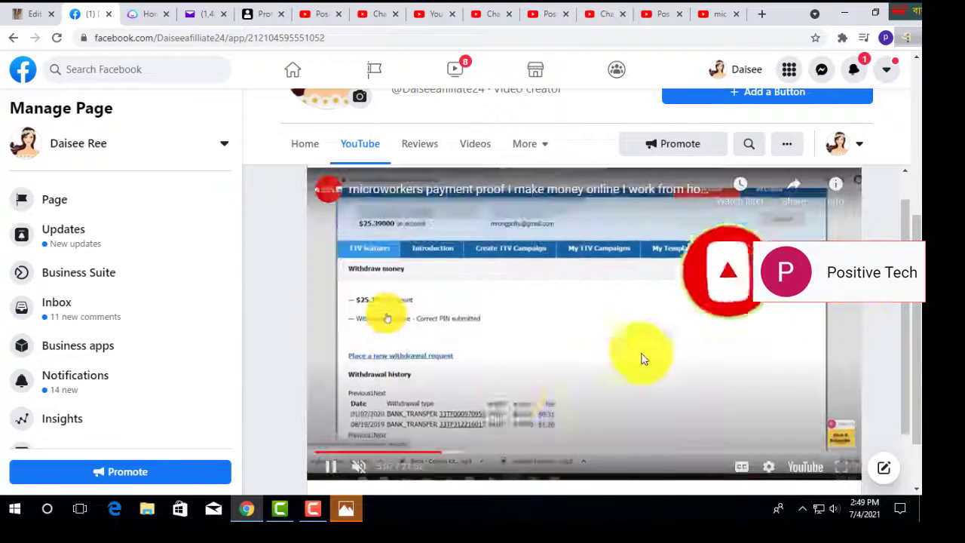
left_click(311, 511)
left_click(883, 453)
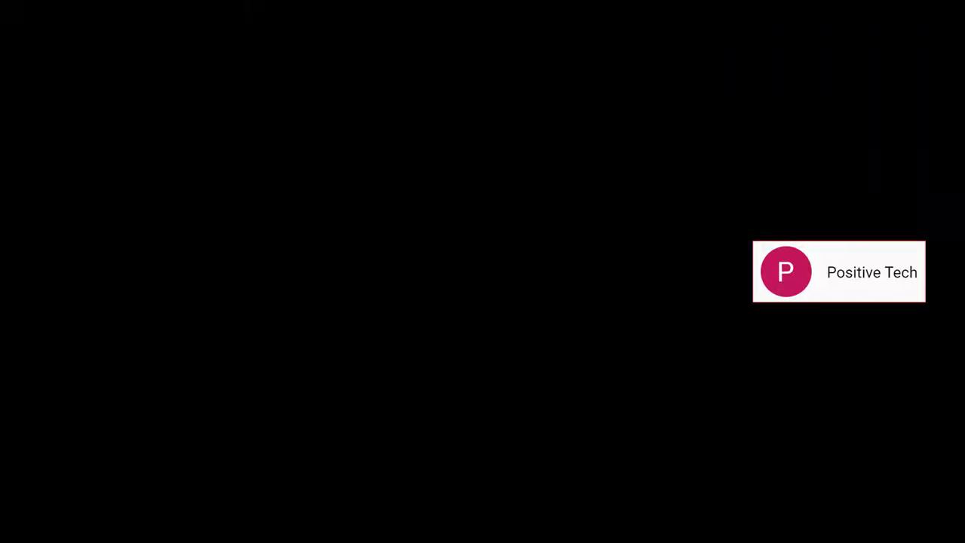